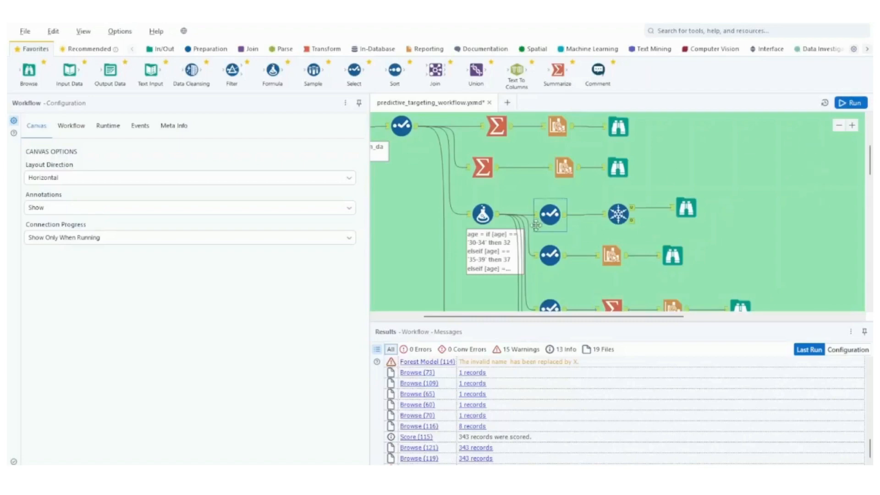
Review the Formula, Select and Unique tools and the Browse output of the branch that finds unique age and interest combinations
left_click(497, 223)
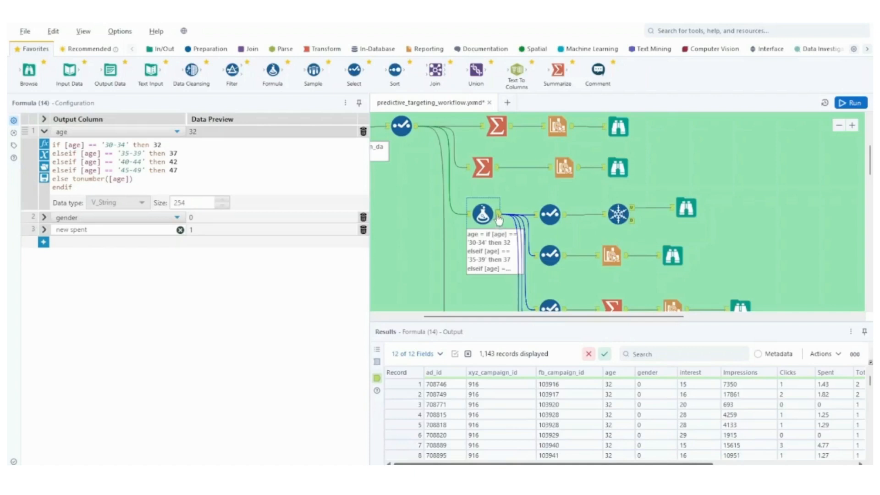
left_click(550, 214)
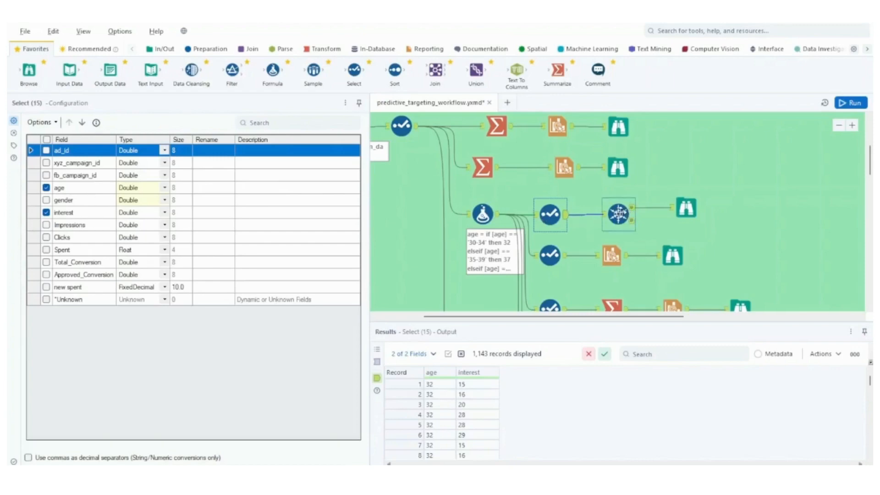
left_click(630, 213)
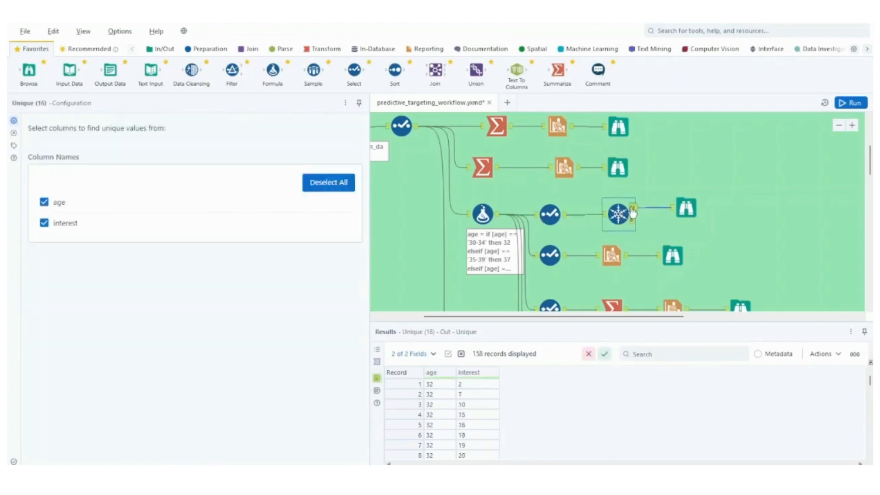
scroll(632, 211, "down", 1)
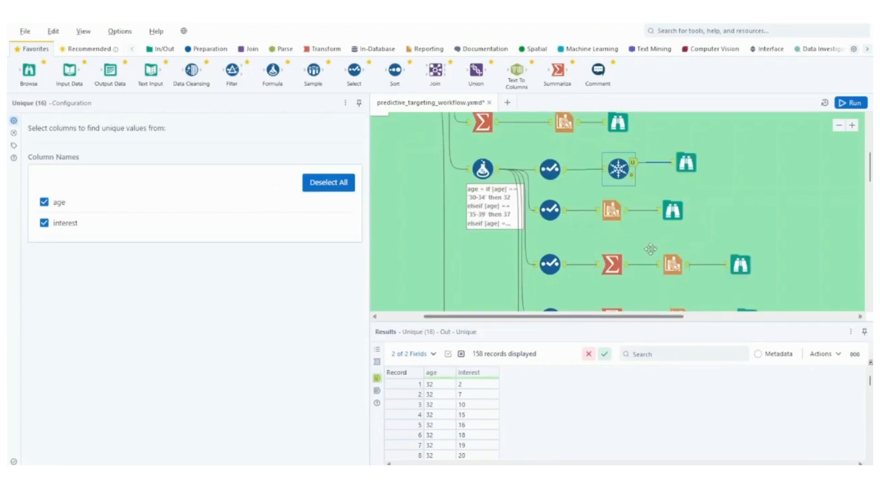
left_click(686, 162)
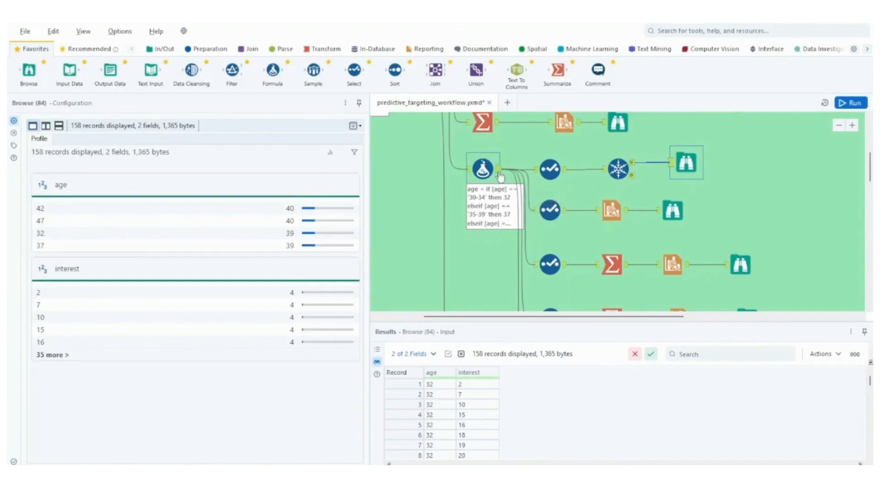
Inspect the Select tool's fields and the Interactive Chart configuration in the branch charting spent by age
left_click(550, 211)
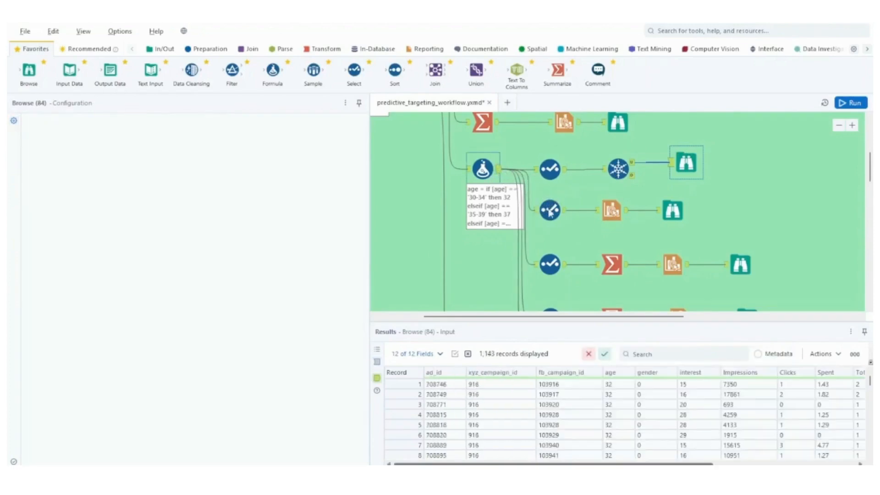
left_click(550, 211)
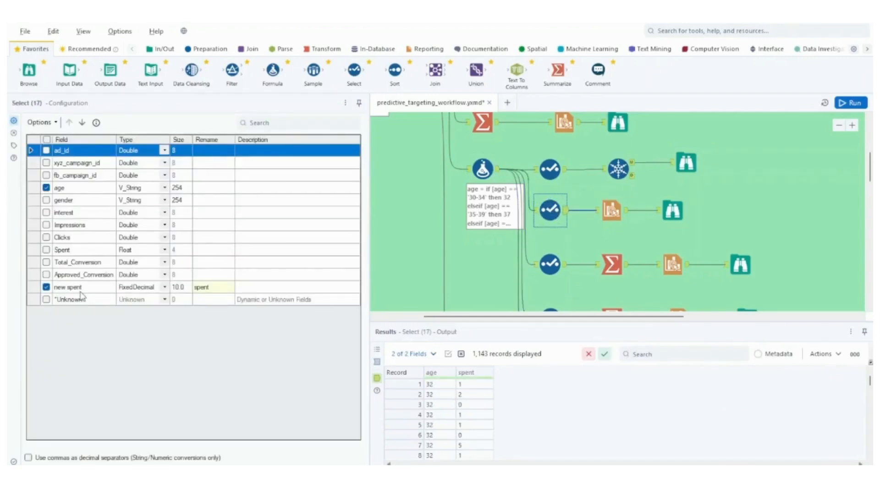
left_click(617, 233)
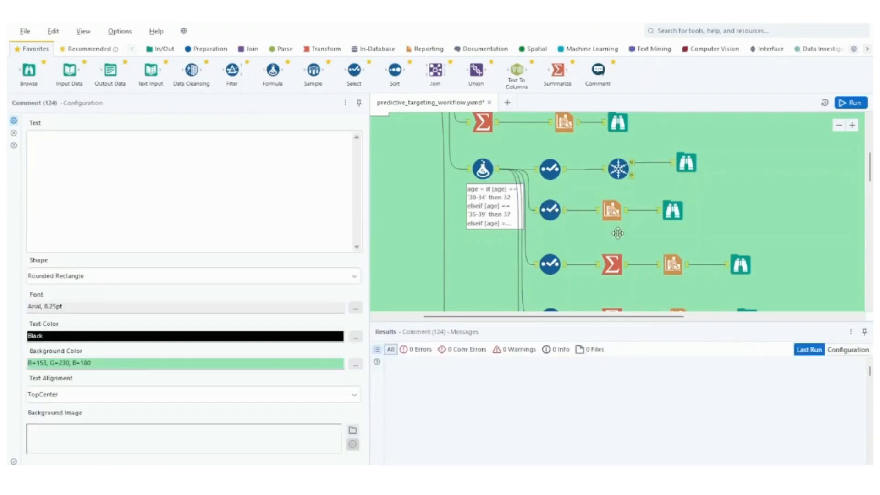
left_click(611, 210)
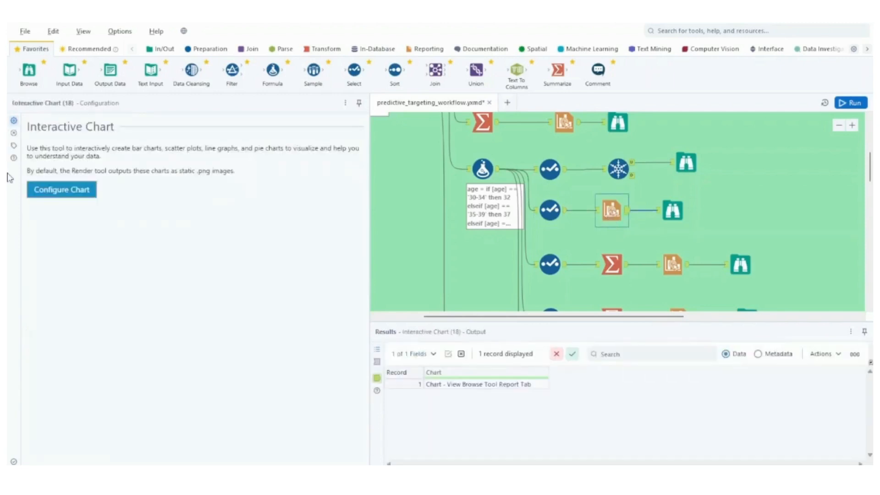
left_click(32, 188)
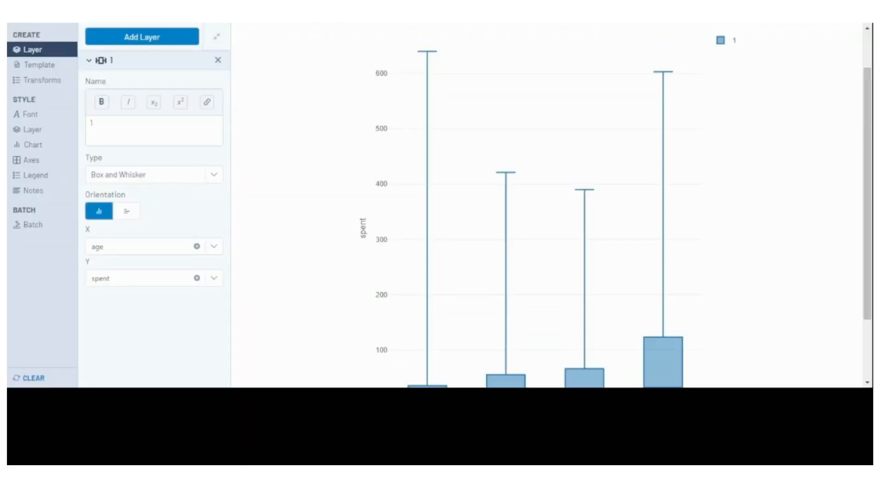
left_click_drag(868, 215, 869, 304)
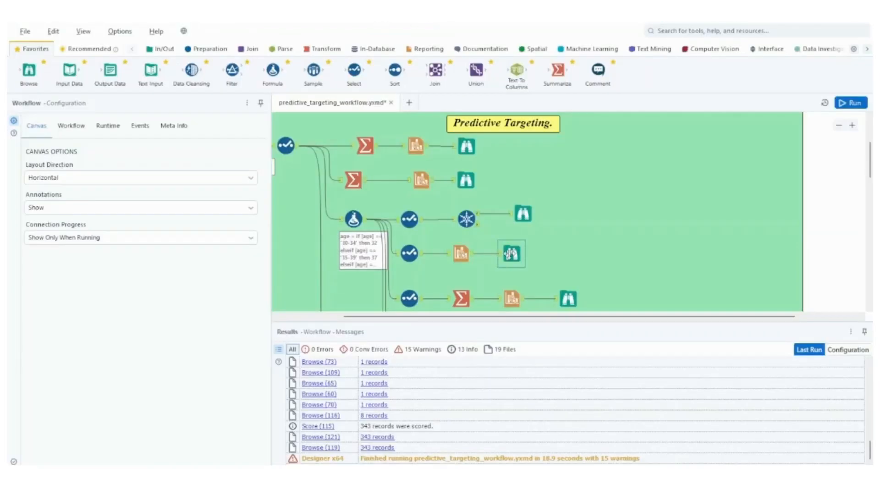
View the box-and-whisker chart of spent by age in that branch's Browse report
left_click(511, 254)
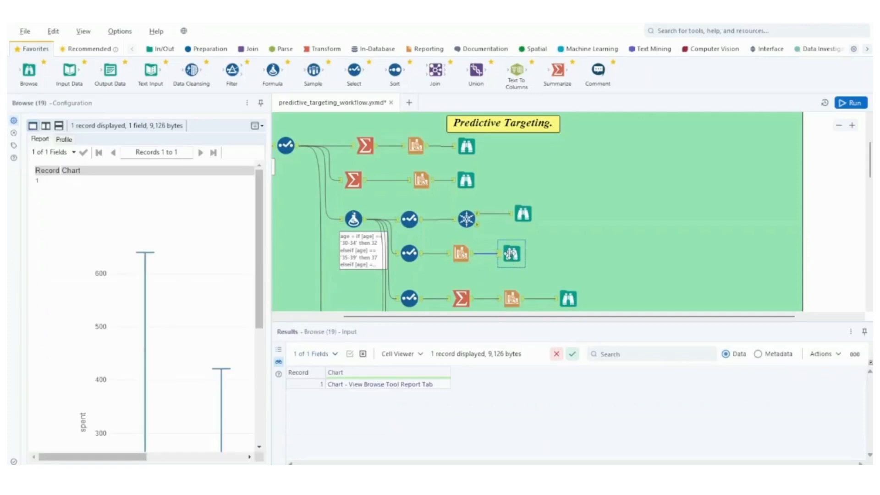
scroll(161, 314, "down", 5)
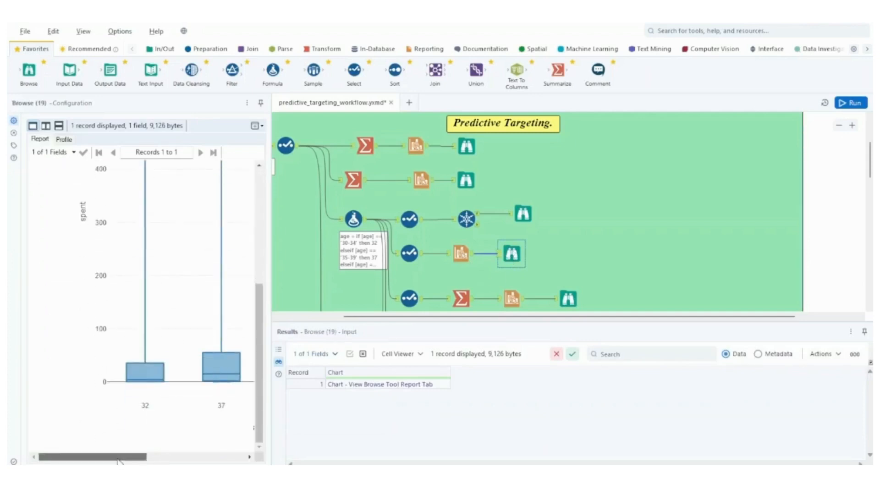
mouse_move(119, 460)
left_mouse_down()
mouse_move(210, 456)
mouse_move(118, 457)
left_mouse_up()
Examine the Formula output, then the Select and Summarize settings of the gender and spent branch
scroll(672, 214, "down", 1)
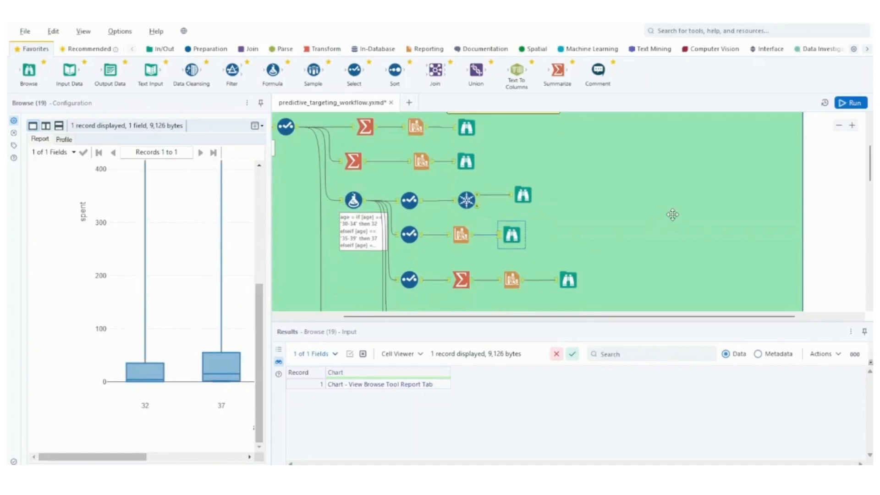
scroll(672, 215, "down", 1)
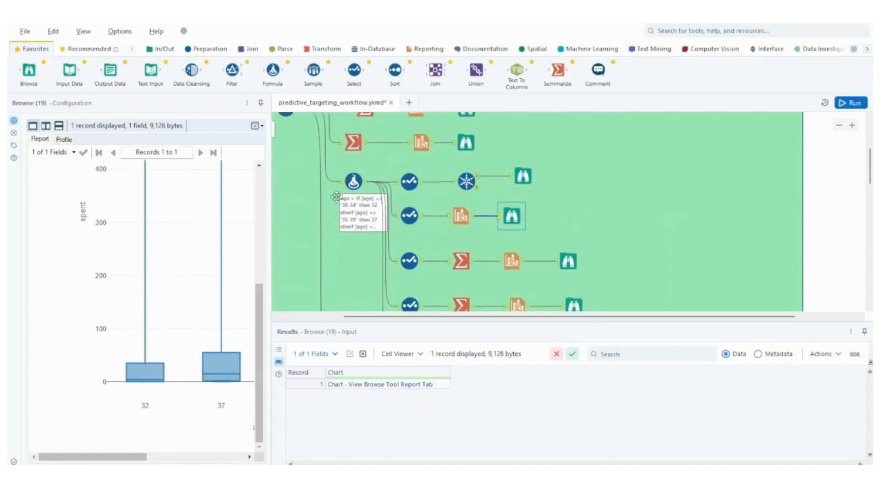
left_click(364, 184)
left_click(421, 263)
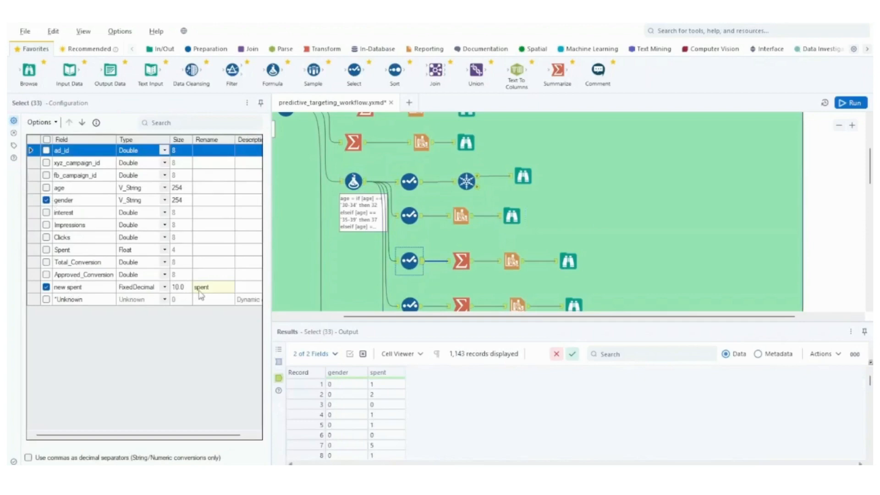
left_click(461, 261)
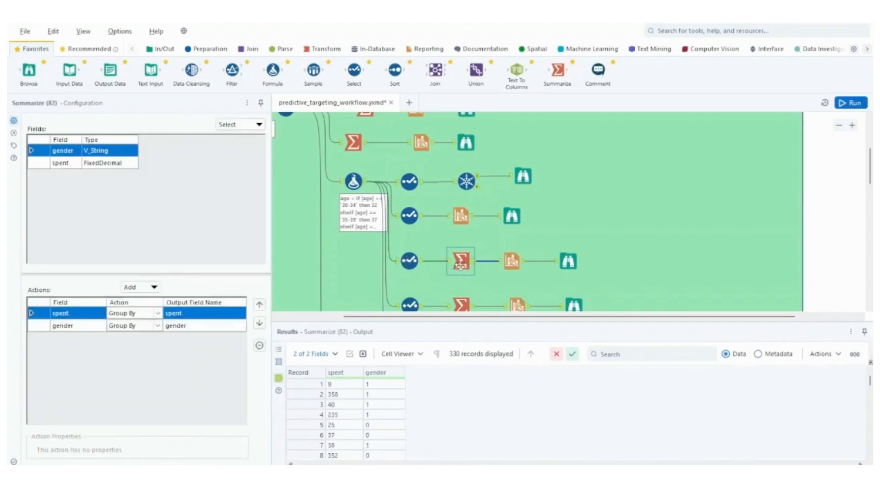
Examine the Interactive Chart configuration and full box-and-whisker plot of spent by gender
left_click(507, 271)
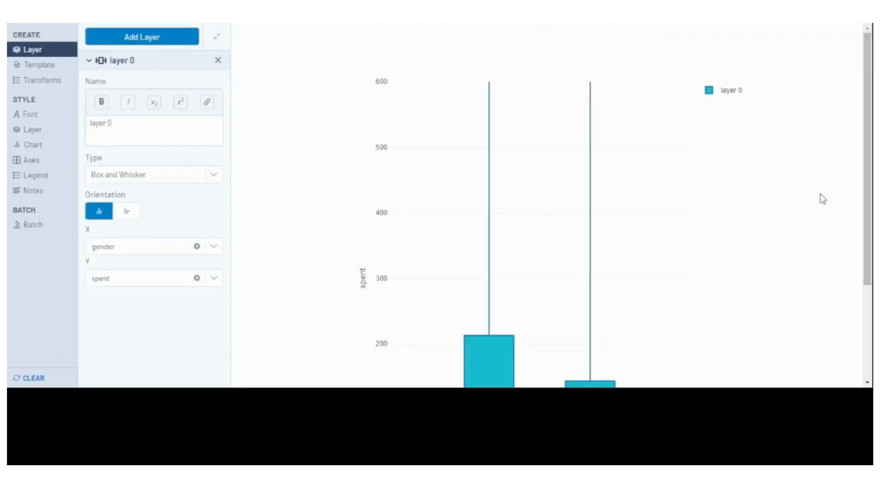
scroll(821, 197, "down", 3)
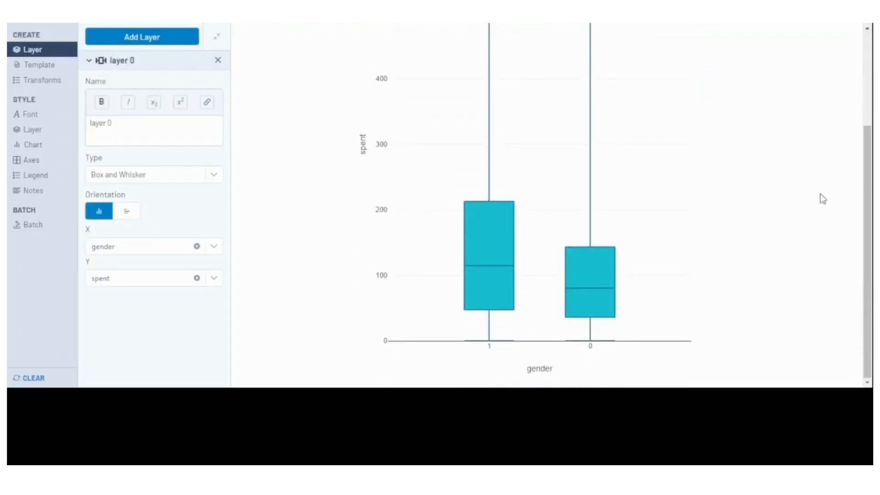
scroll(823, 198, "up", 3)
scroll(822, 198, "down", 3)
scroll(823, 198, "up", 3)
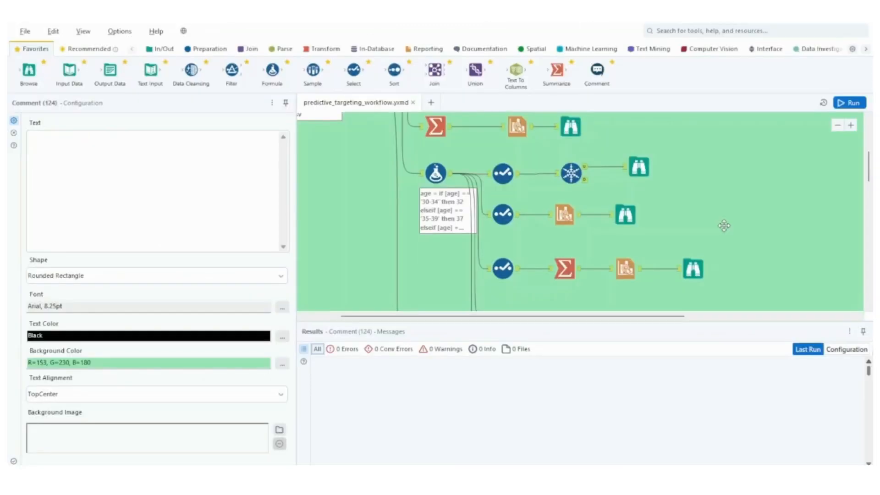
View both gender boxes of the chart in the Browse report at the end of the gender branch
left_click(693, 268)
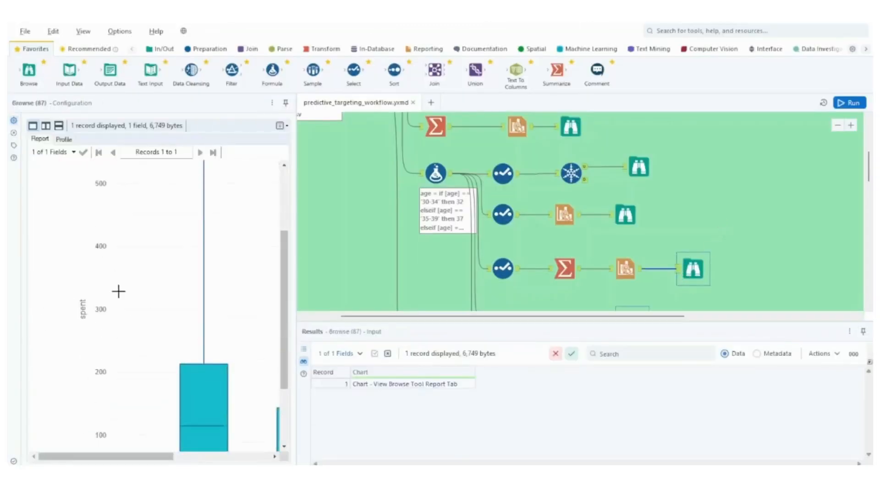
scroll(118, 291, "down", 5)
left_click_drag(130, 460, 215, 461)
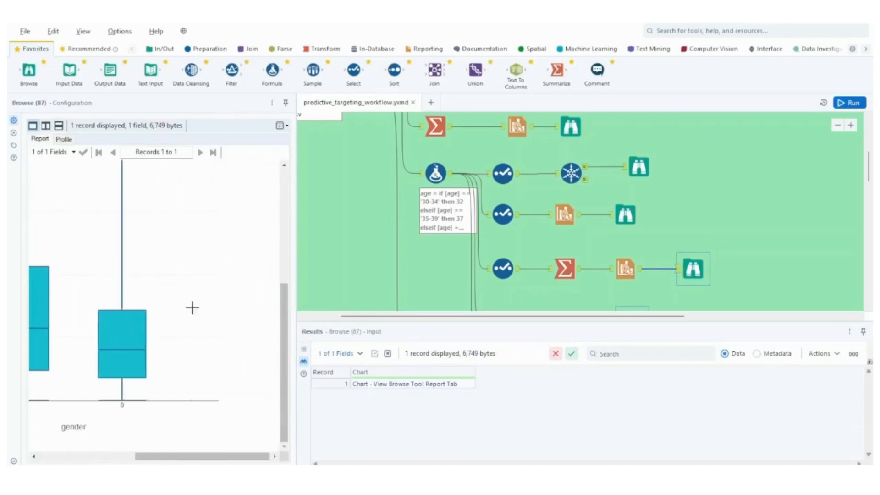
scroll(202, 308, "up", 5)
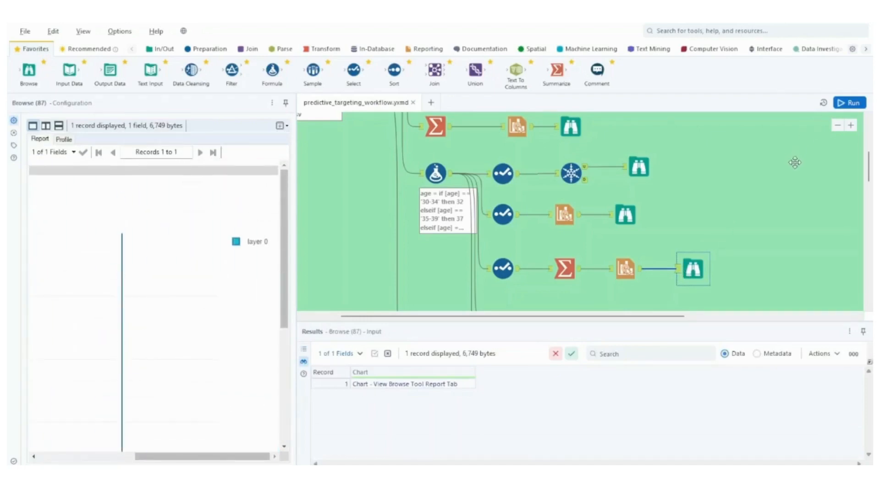
Review the Formula output and the Select, Summarize and Interactive Chart settings of the xyz_campaign_id and spent branch
scroll(795, 162, "down", 3)
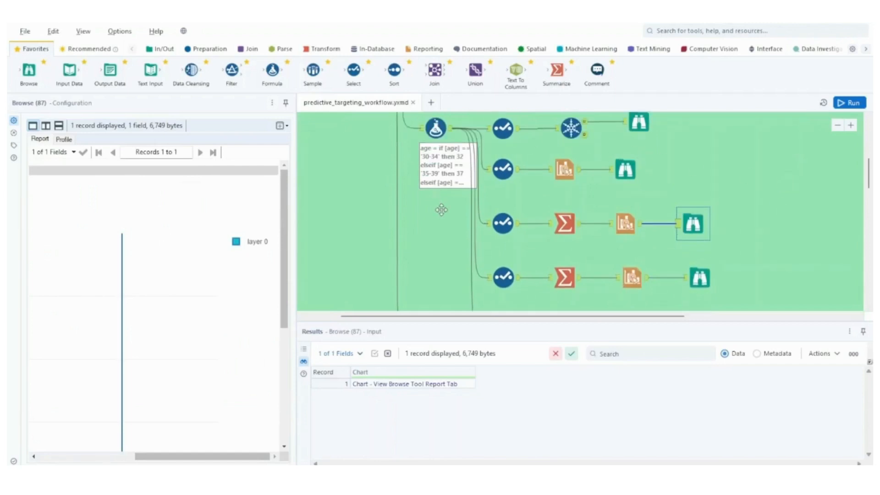
left_click(451, 132)
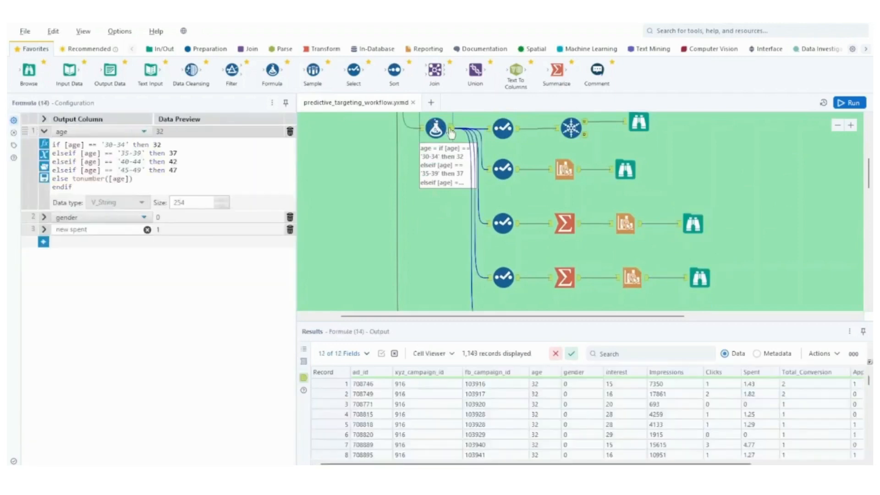
left_click(519, 280)
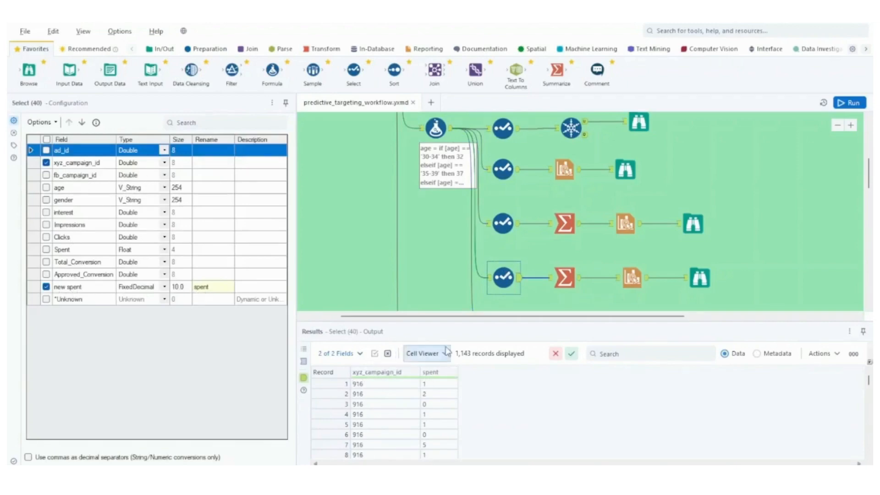
left_click(578, 285)
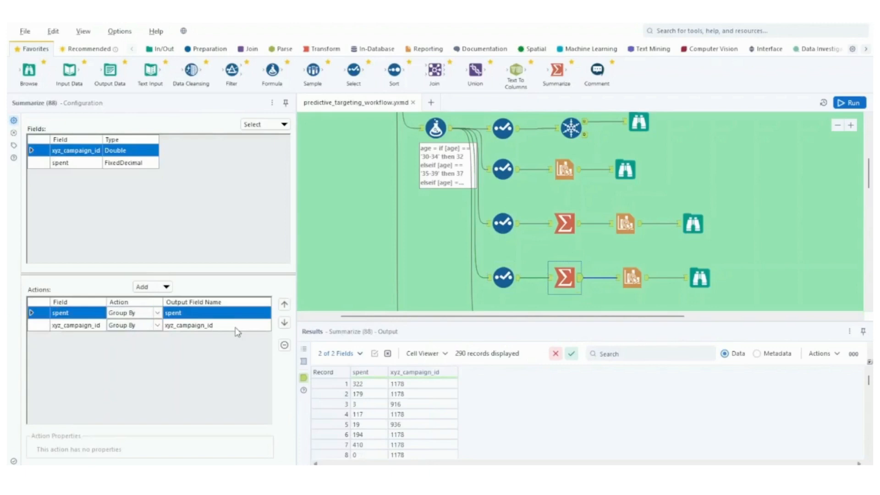
left_click(635, 277)
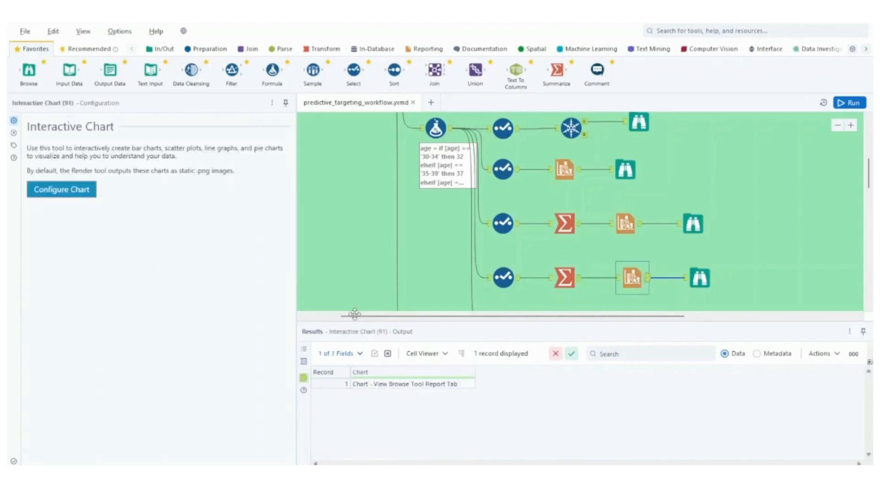
left_click(61, 189)
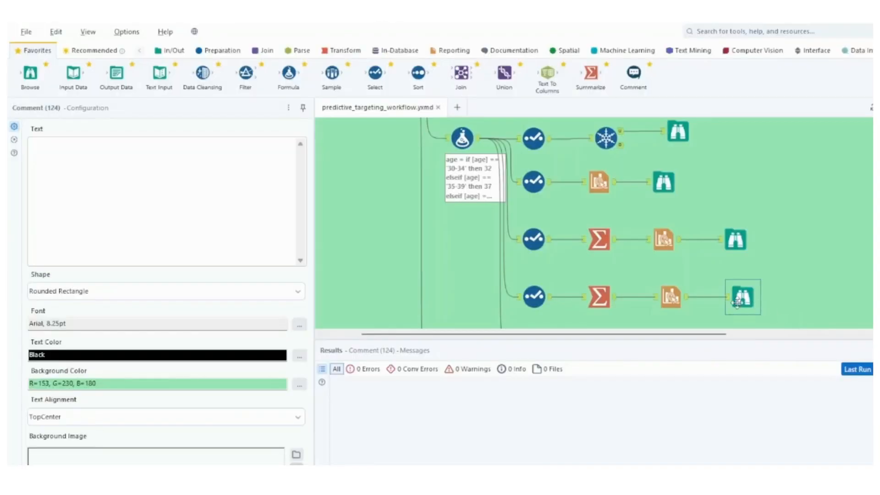
Examine the campaign branch's Browse chart of spent by xyz_campaign_id, including the box statistics for campaign 1178
left_click(737, 300)
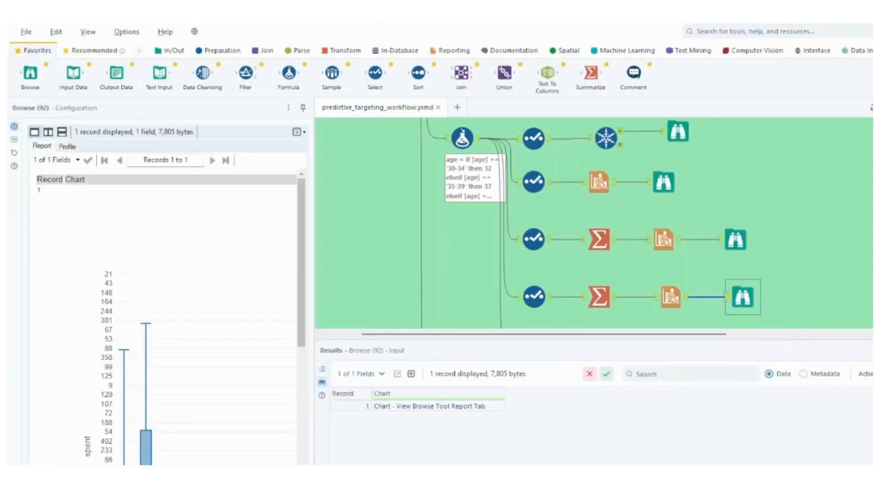
scroll(163, 321, "right", 10)
mouse_move(218, 371)
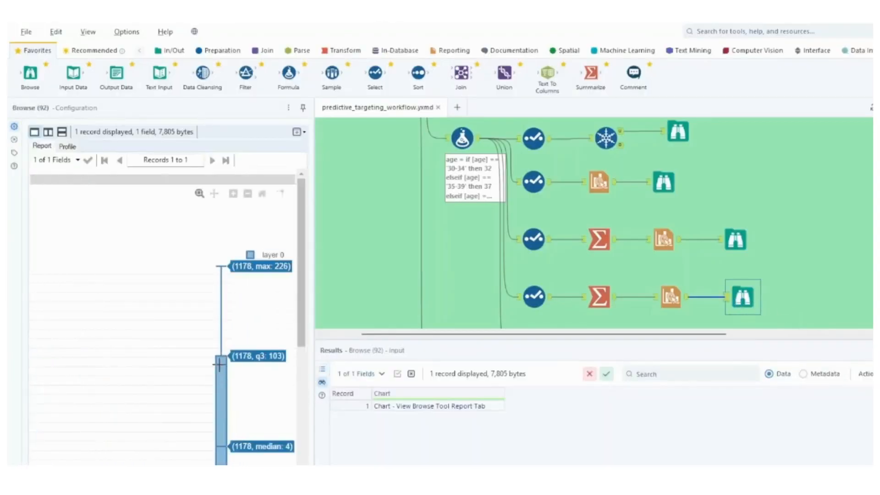
scroll(259, 336, "down", 5)
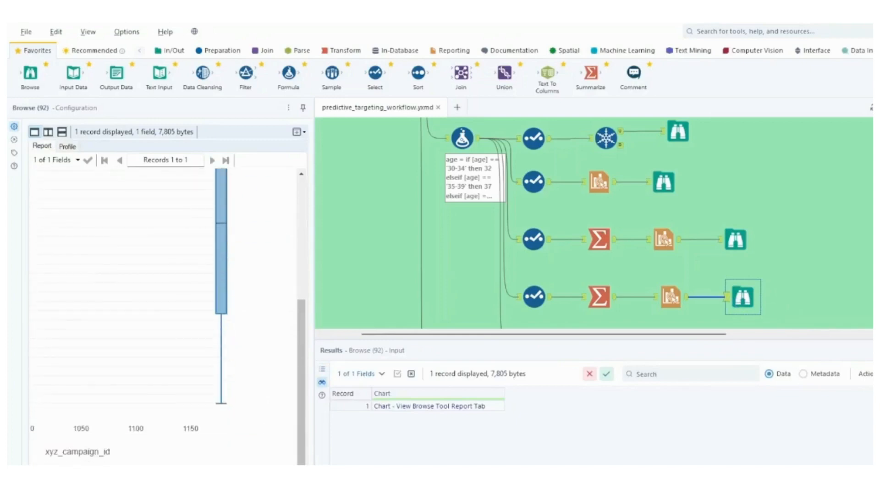
scroll(204, 388, "left", 10)
scroll(203, 388, "up", 5)
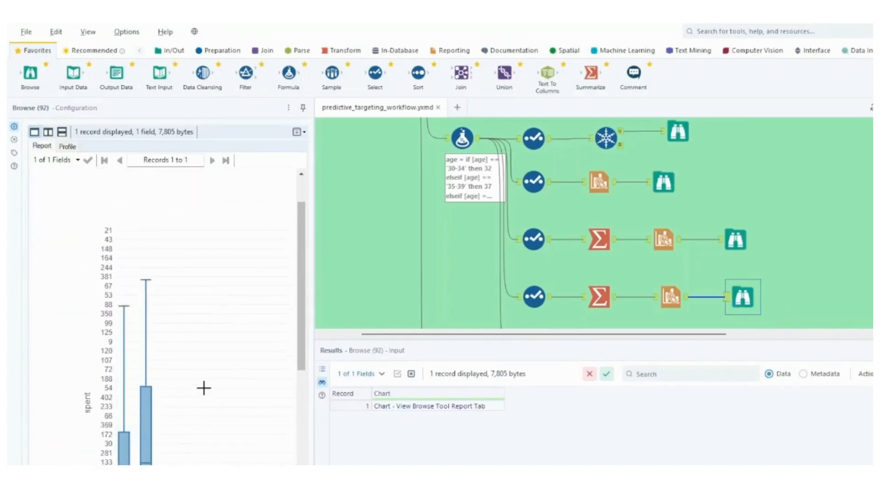
scroll(204, 388, "down", 3)
scroll(241, 362, "right", 10)
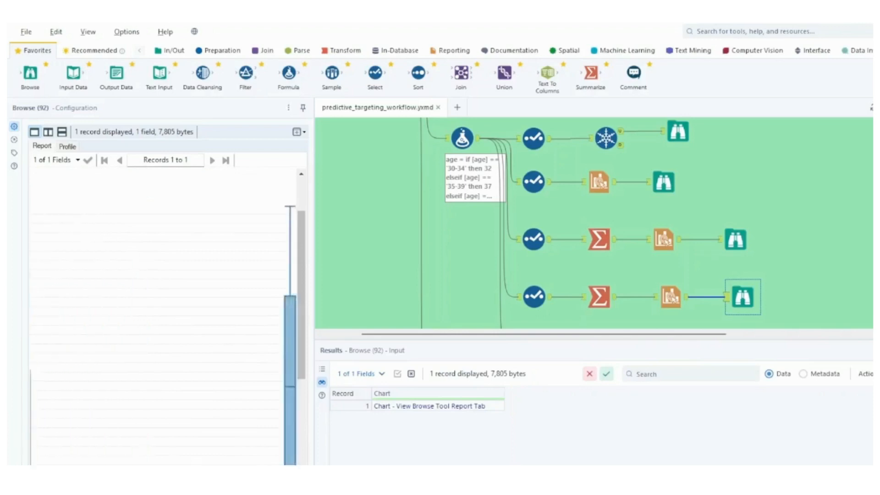
mouse_move(231, 304)
scroll(230, 303, "down", 8)
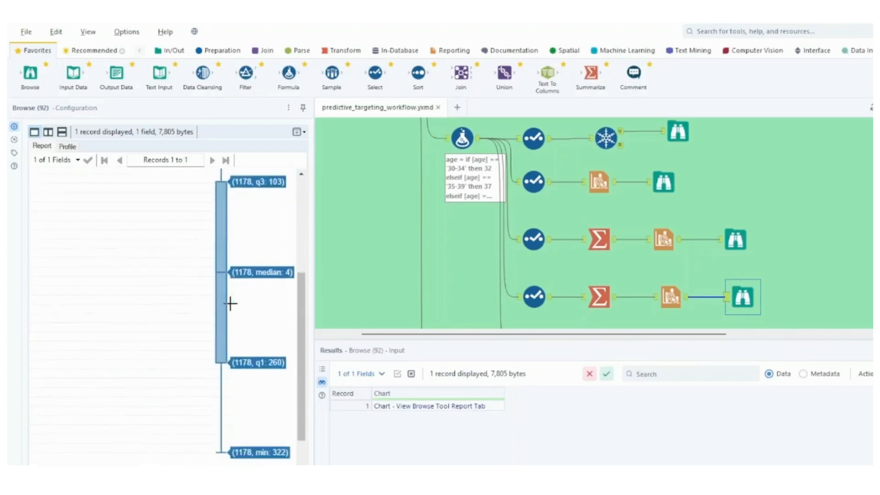
Review the age Formula output and the Select and Summarize settings of the interest and spent branch
scroll(230, 303, "up", 8)
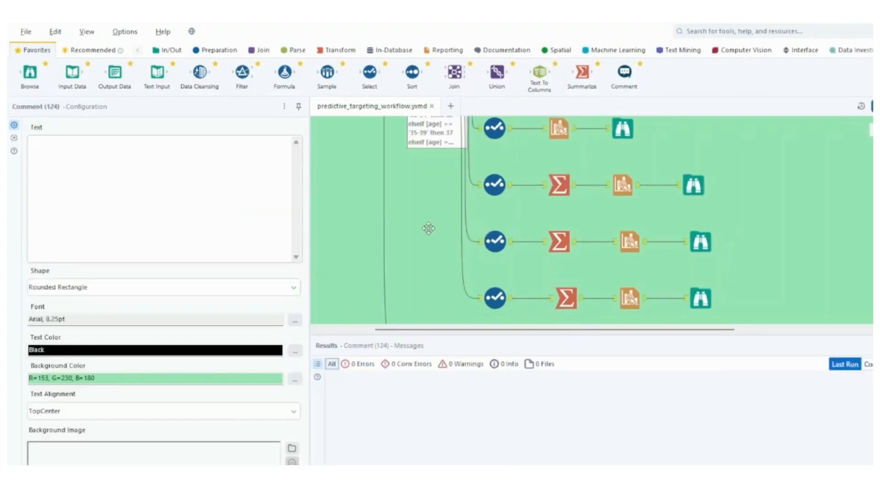
scroll(428, 228, "up", 2)
scroll(429, 228, "down", 2)
scroll(428, 228, "up", 2)
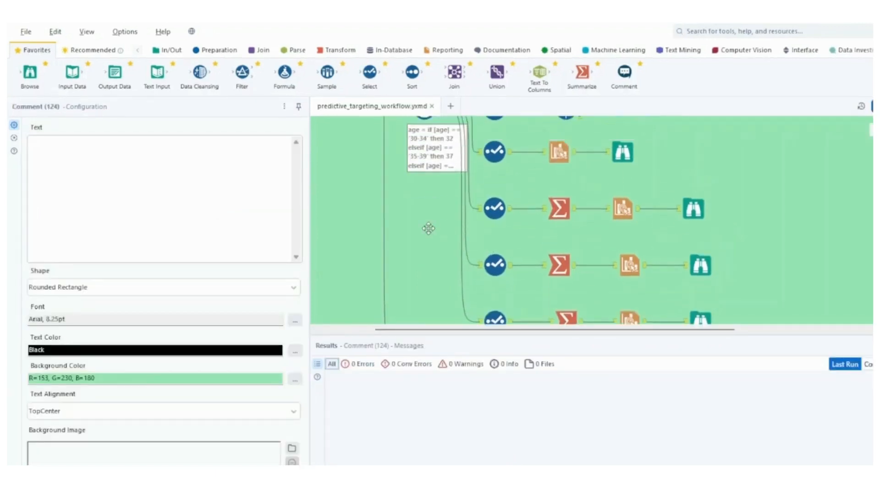
left_click(439, 133)
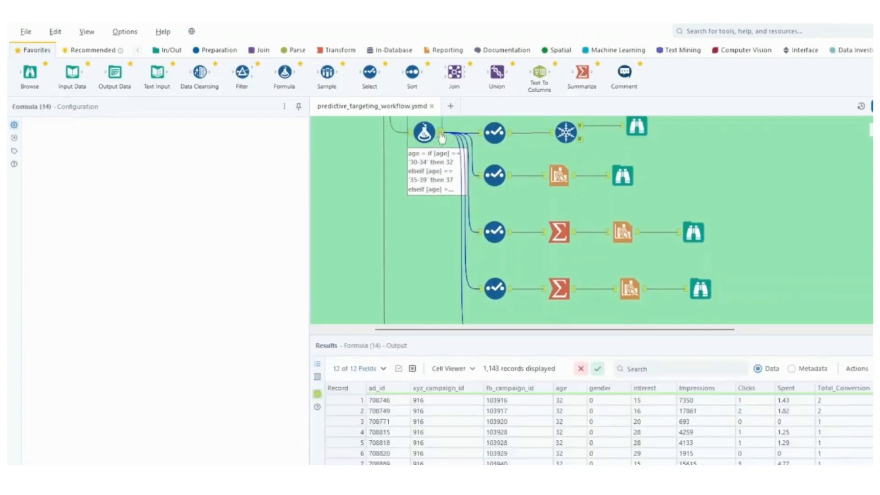
scroll(591, 220, "down", 2)
left_click(512, 299)
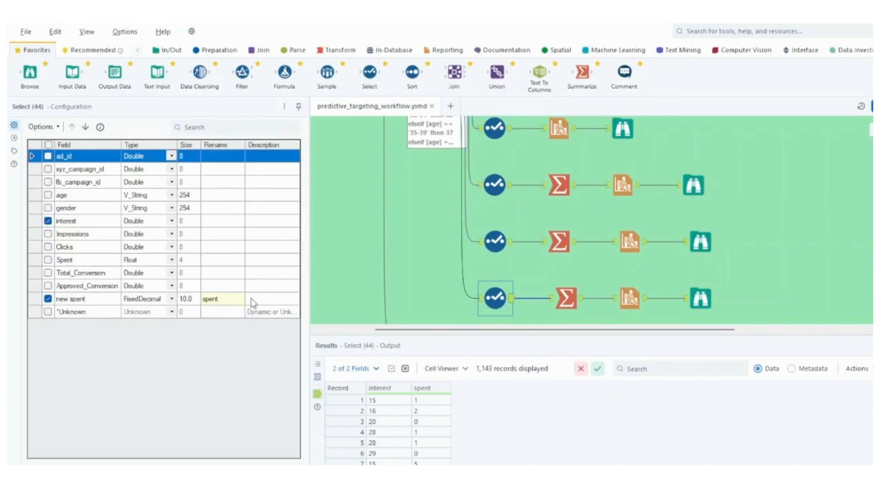
scroll(778, 260, "down", 2)
left_click(562, 260)
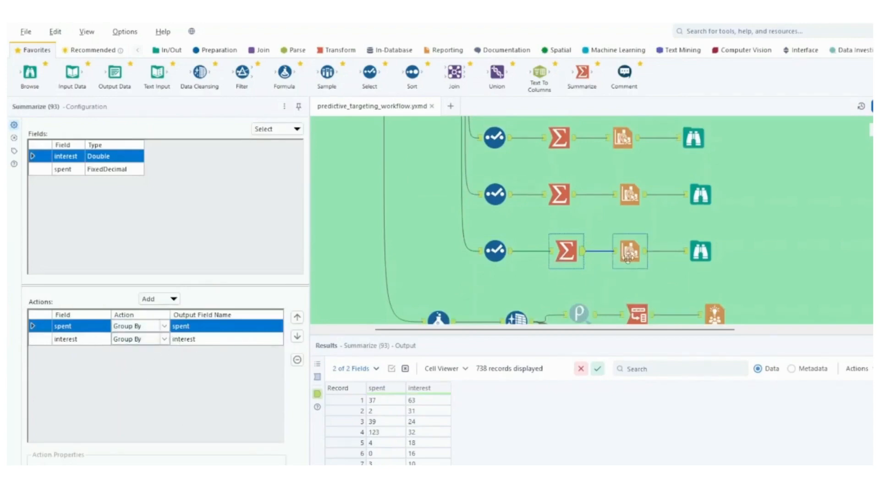
Open the chart configuration of the interest branch's Interactive Chart and review its box-and-whisker layer
left_click(643, 259)
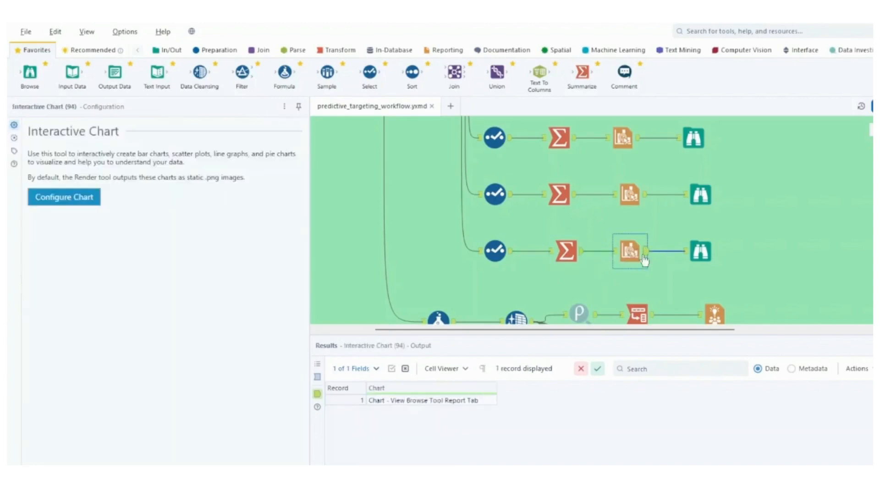
left_click(64, 198)
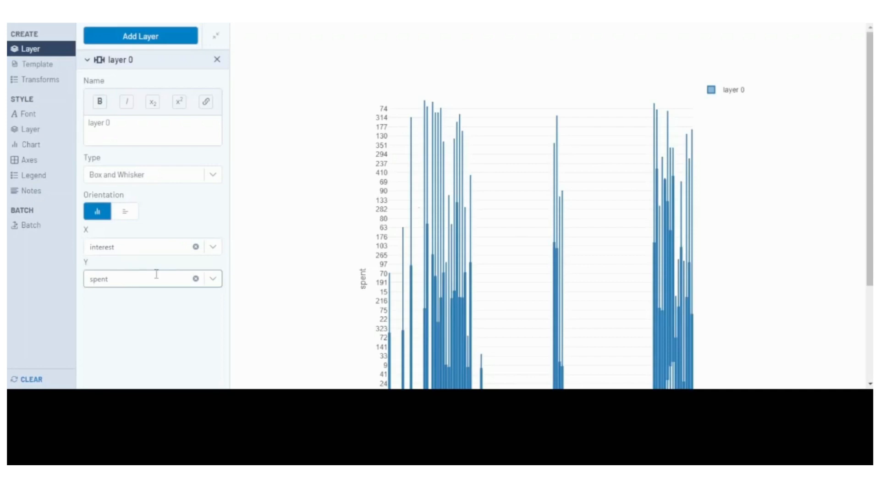
scroll(800, 245, "down", 3)
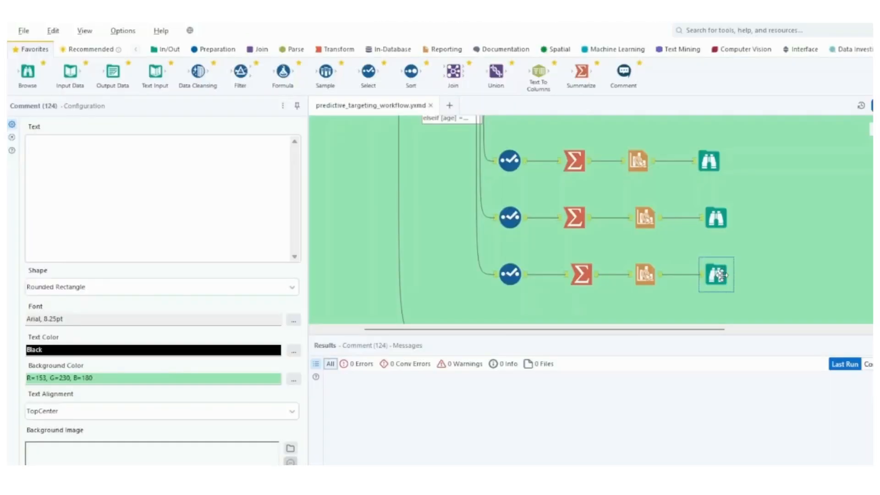
Examine the full height and width of the interest branch's Browse chart of spent by interest, including the box statistics for interest 2
left_click(721, 275)
mouse_move(114, 370)
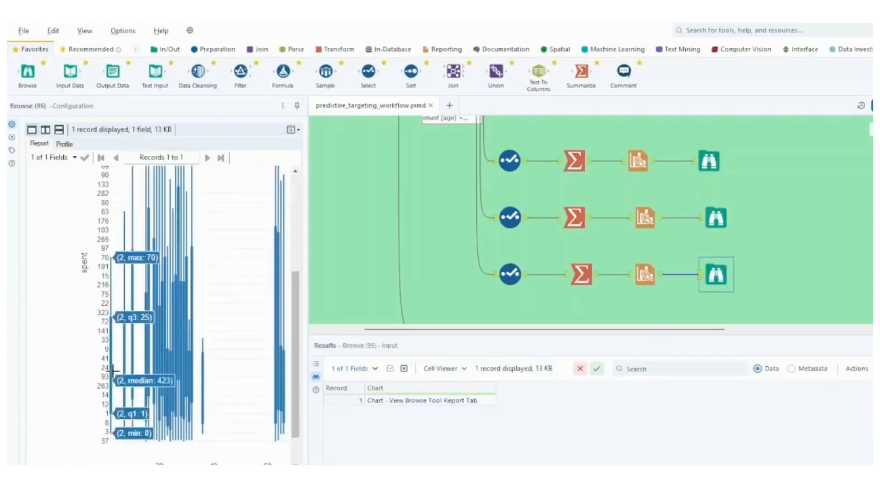
scroll(114, 370, "right", 5)
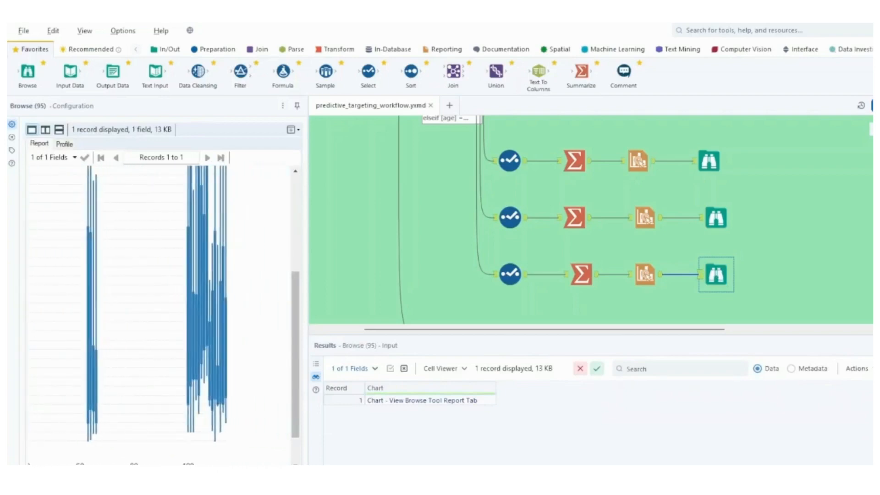
scroll(158, 304, "left", 5)
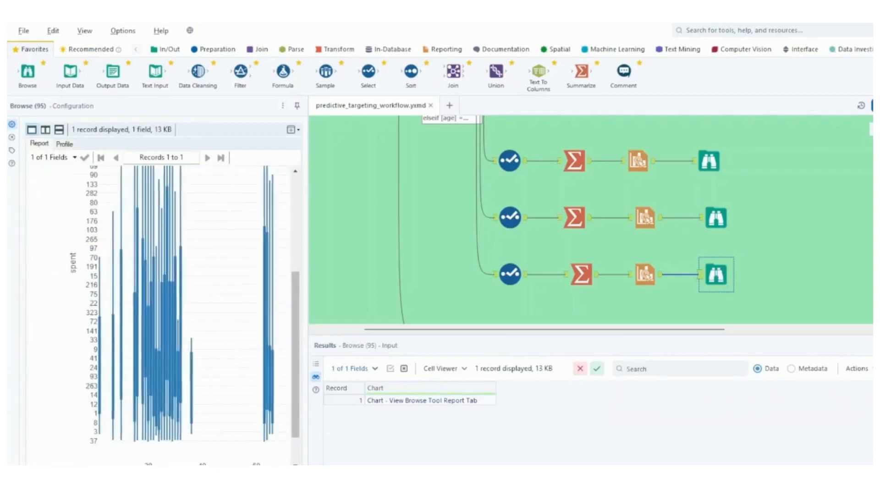
scroll(158, 305, "right", 5)
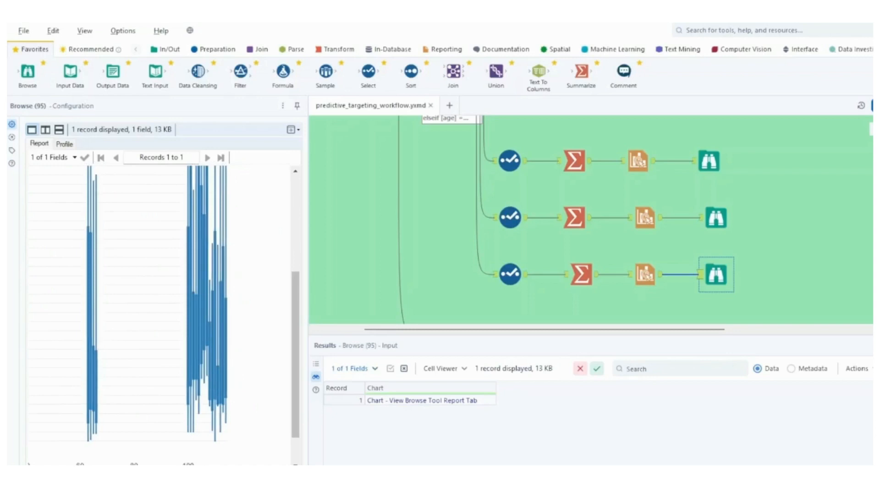
scroll(158, 304, "left", 5)
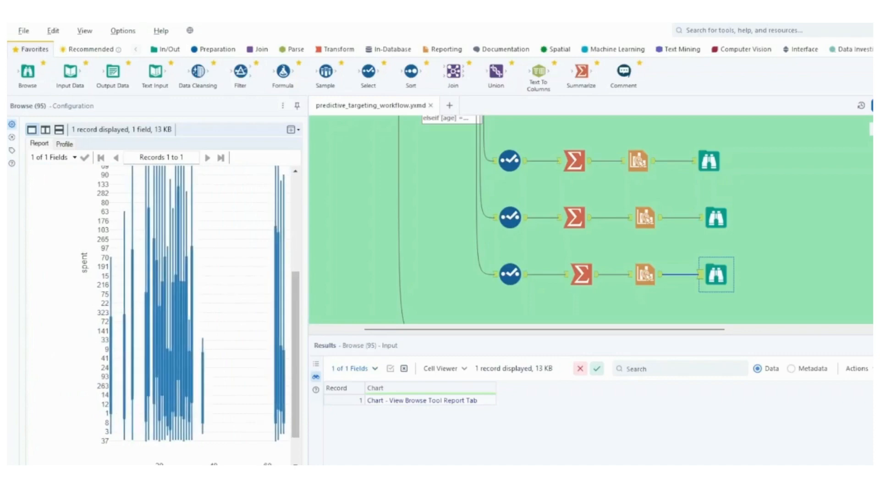
scroll(220, 253, "up", 5)
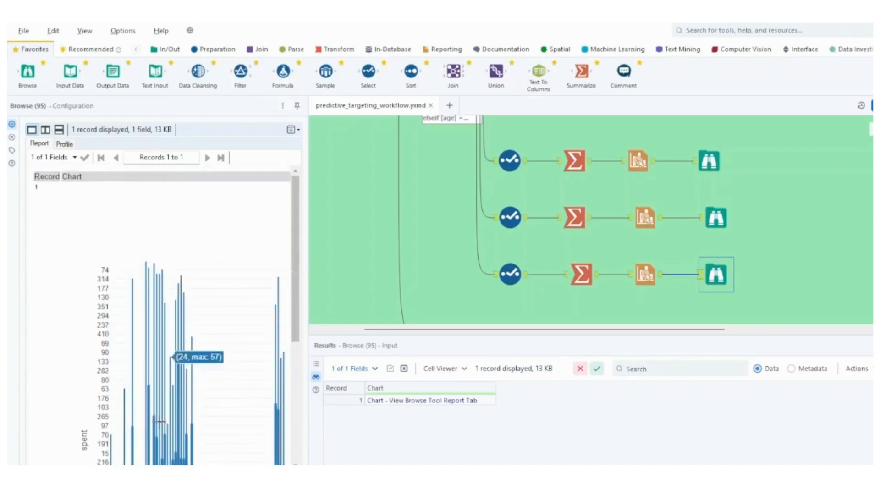
scroll(233, 427, "right", 5)
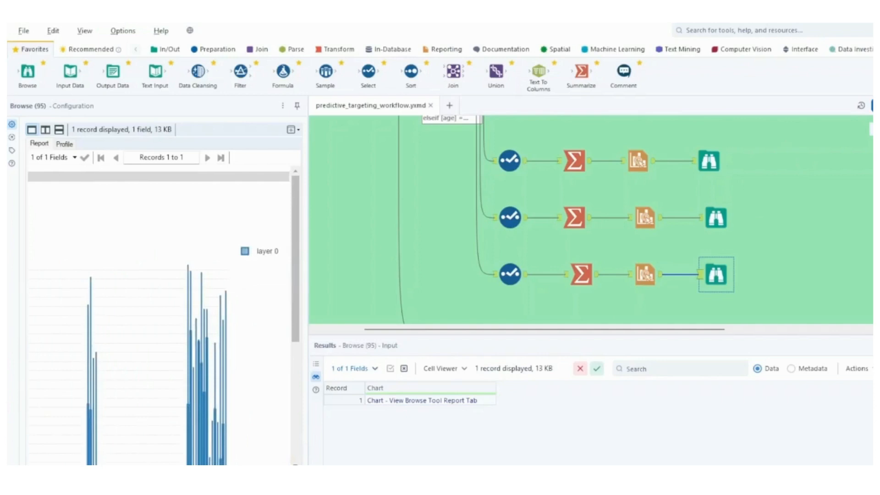
scroll(158, 316, "left", 5)
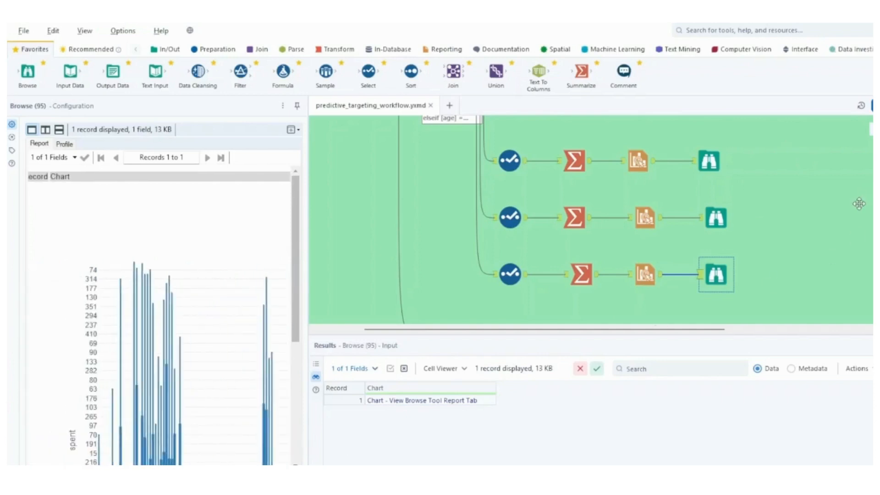
scroll(858, 203, "down", 3)
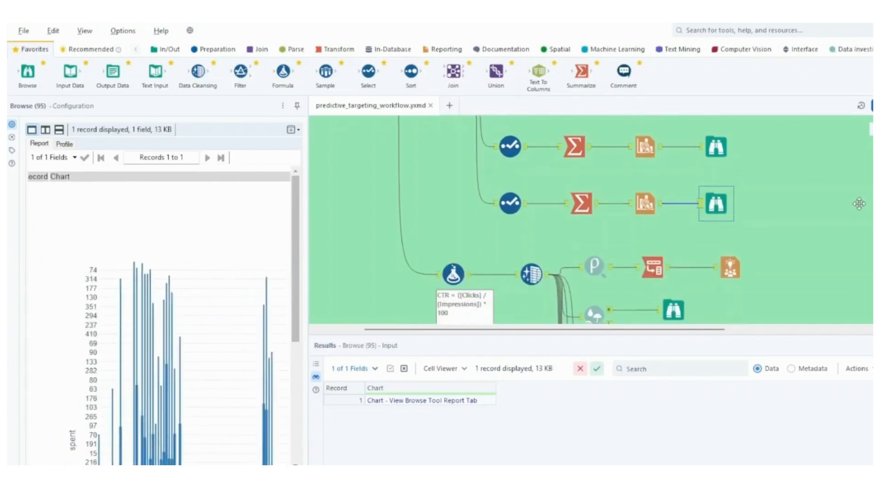
Review the CTR and CPC expressions in the lower Formula tool and trace its connection back to the source data
left_click(792, 219)
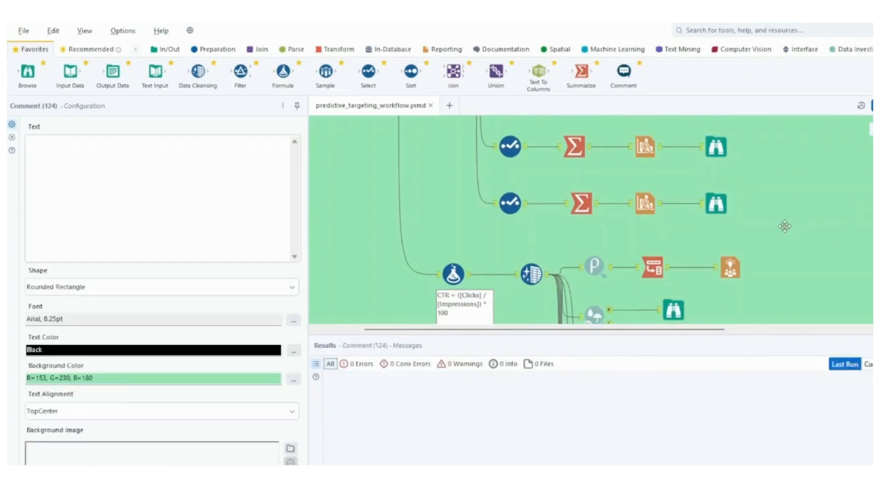
scroll(779, 226, "up", 3)
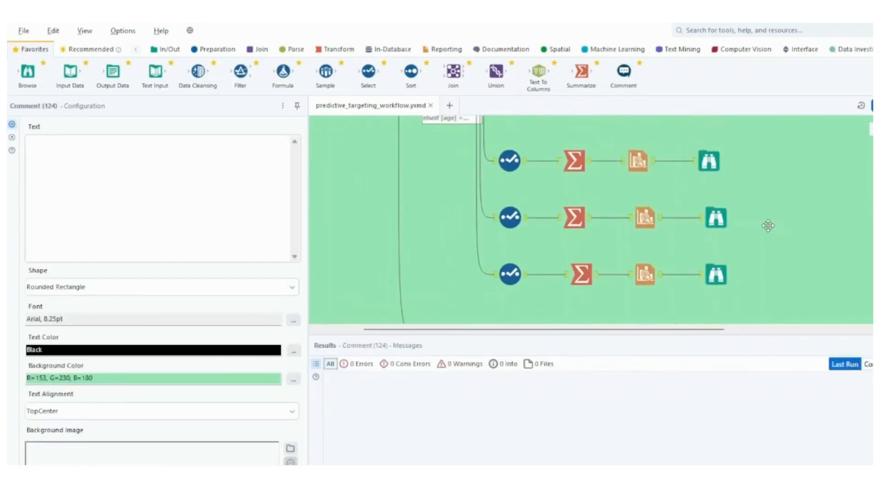
scroll(768, 226, "down", 2)
scroll(739, 236, "down", 3)
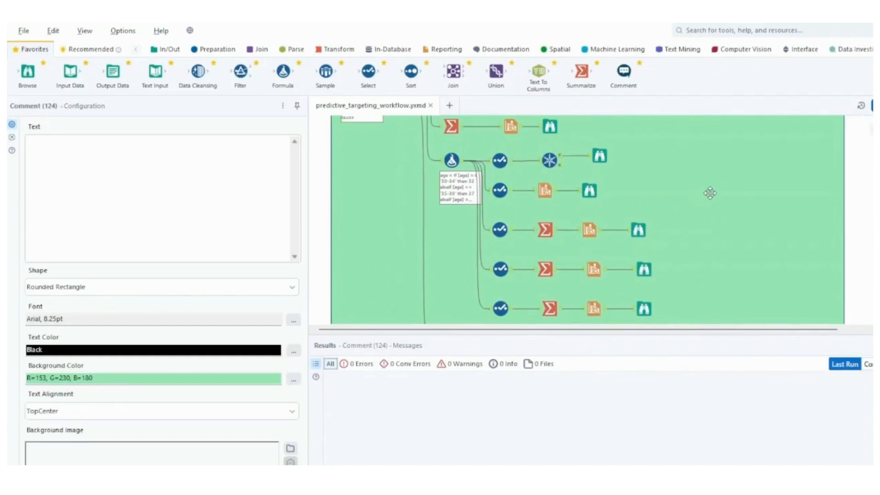
scroll(710, 193, "down", 4)
left_click(471, 262)
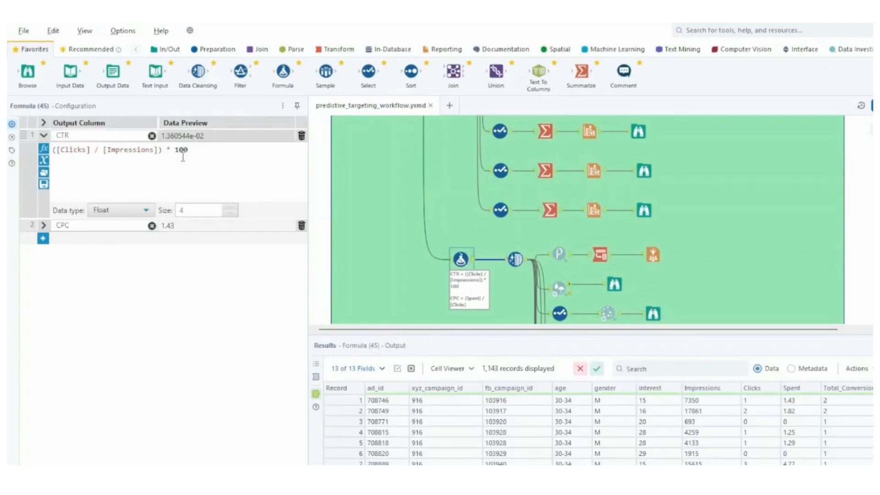
left_click(44, 226)
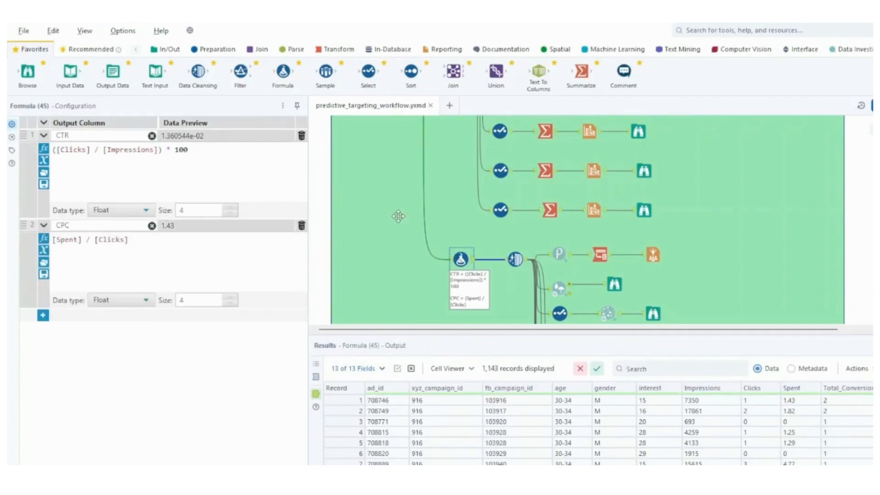
scroll(439, 212, "up", 5)
scroll(441, 211, "up", 1)
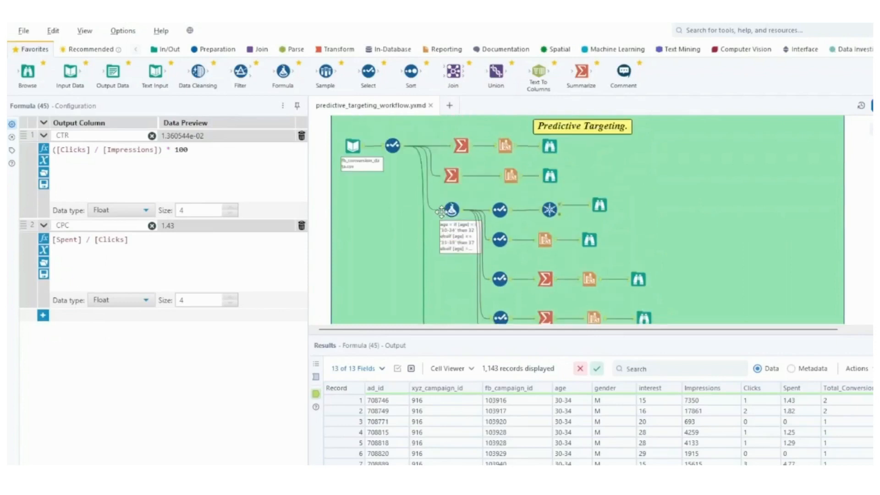
scroll(440, 216, "down", 5)
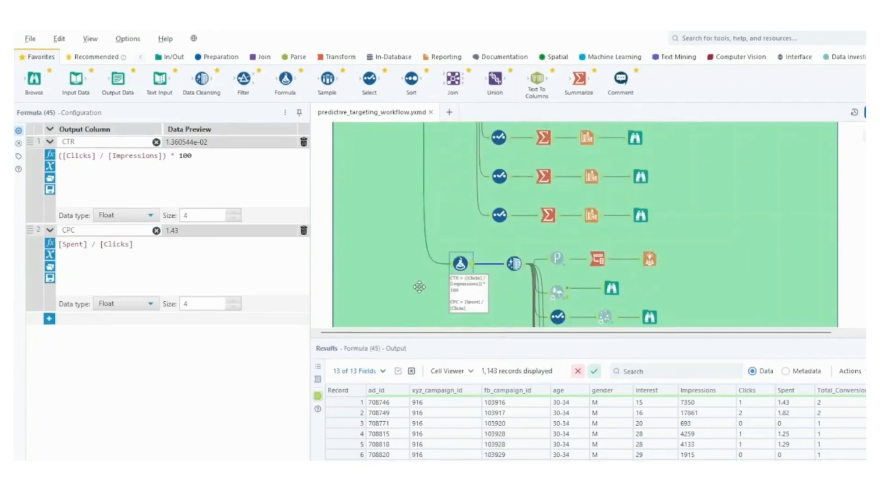
Review the Data Cleansing options, plus the selected variables and full output matrix of the first Pearson Correlation tool
left_click(419, 286)
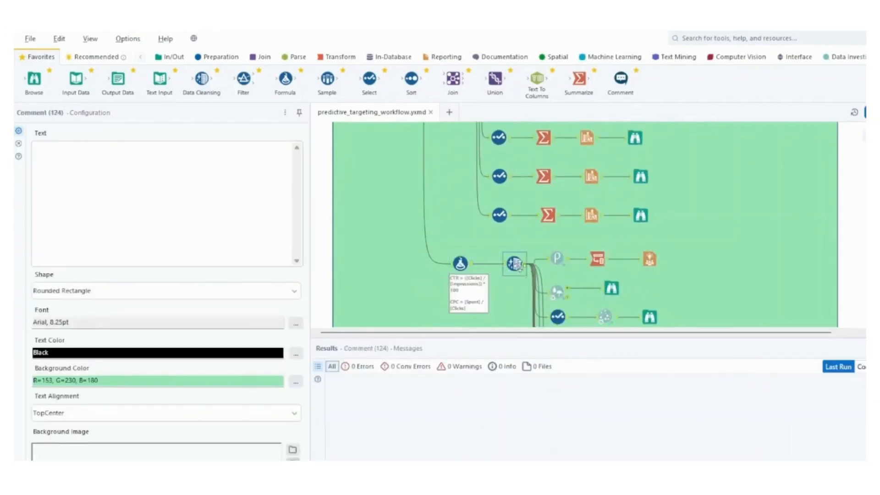
left_click(520, 267)
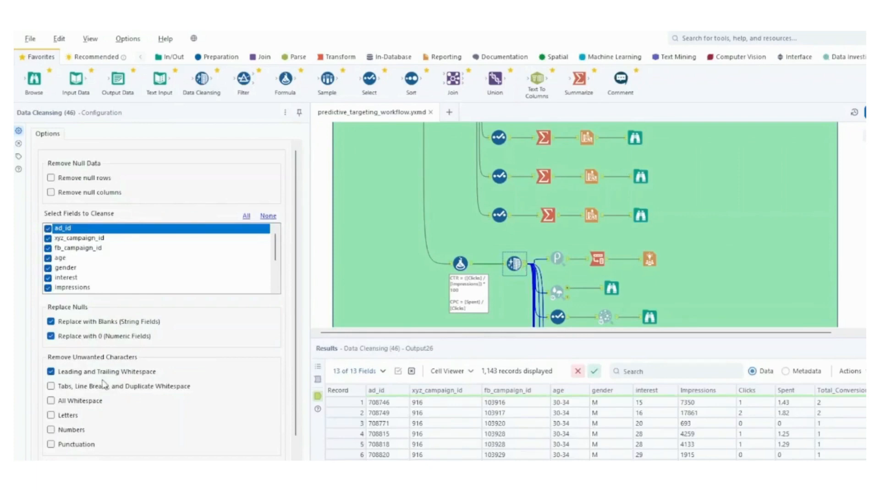
left_click(557, 262)
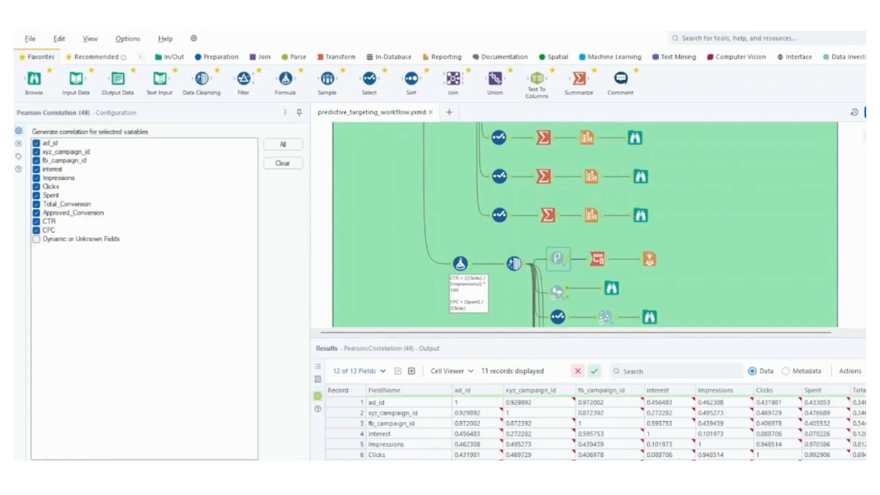
scroll(596, 426, "right", 5)
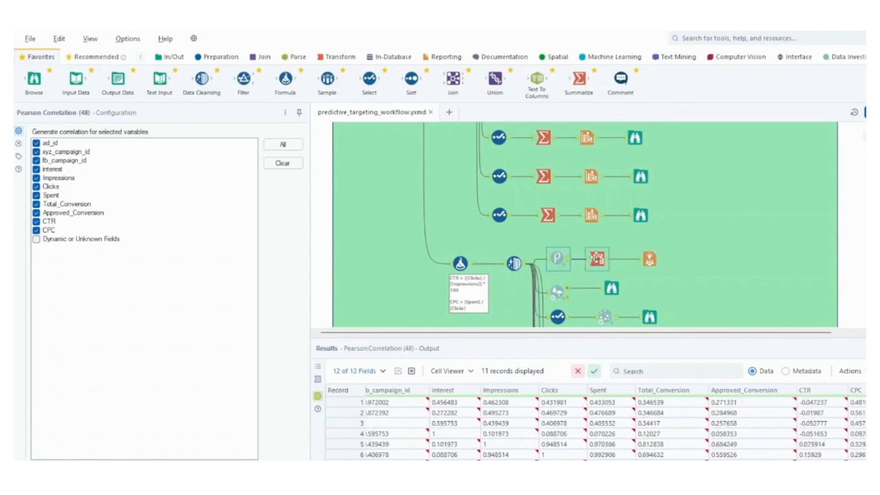
Review the Transpose key and data columns and examine the correlation heat map in the Insight tool
left_click(596, 258)
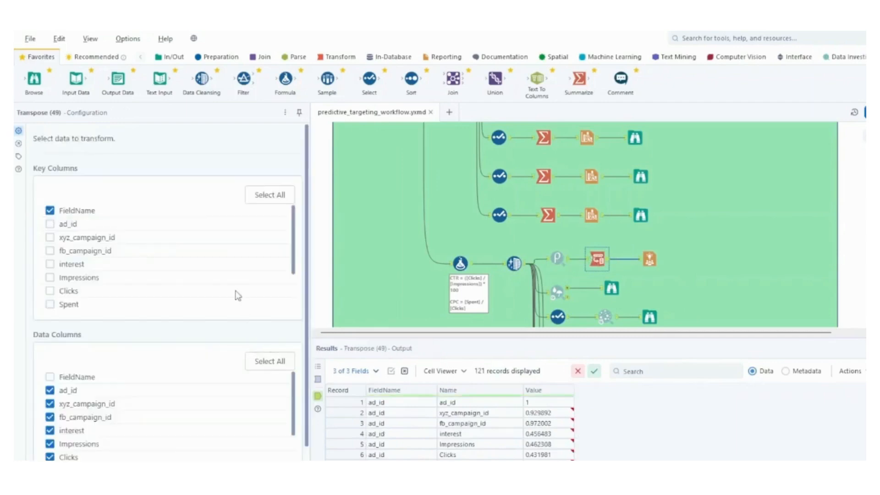
scroll(229, 314, "down", 1)
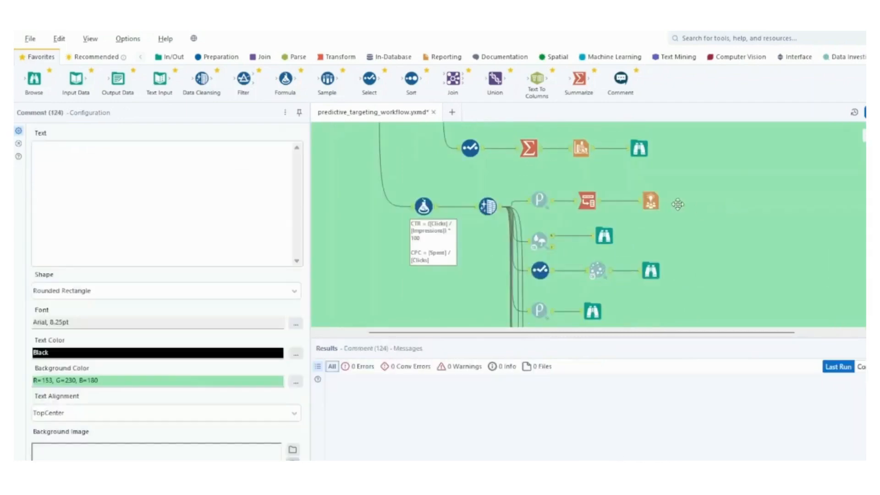
left_click(651, 200)
left_click(88, 197)
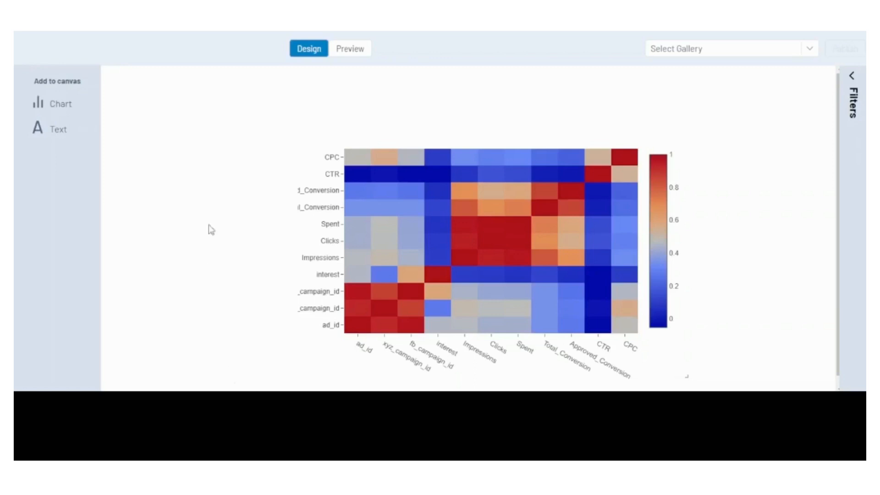
mouse_move(555, 338)
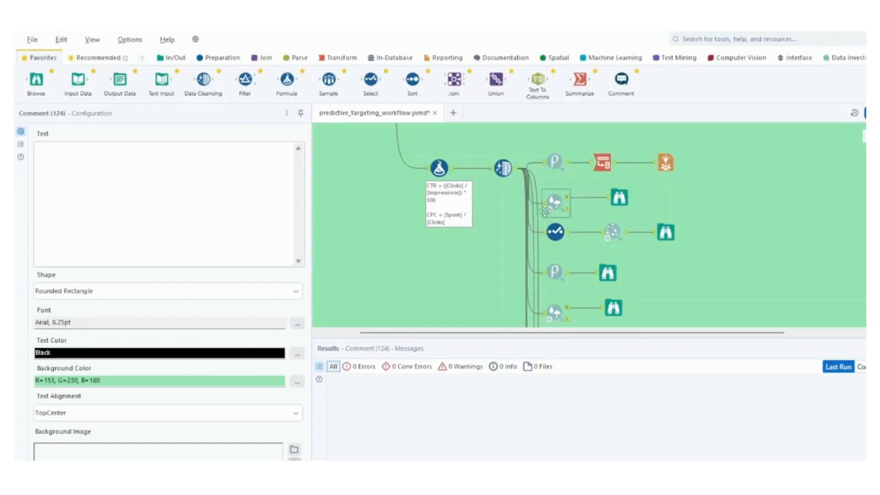
Review the first Association Analysis settings, its Pearson report in Browse, and the fields kept by the Select tool below
left_click(551, 201)
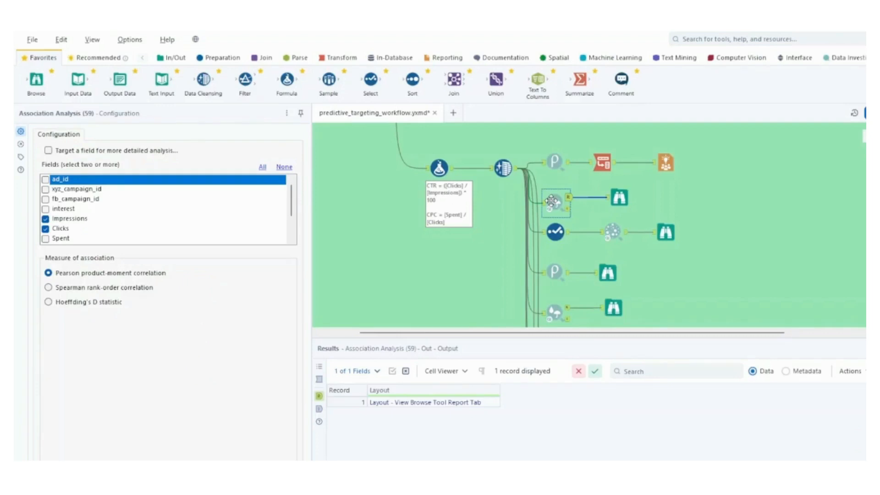
left_click(624, 198)
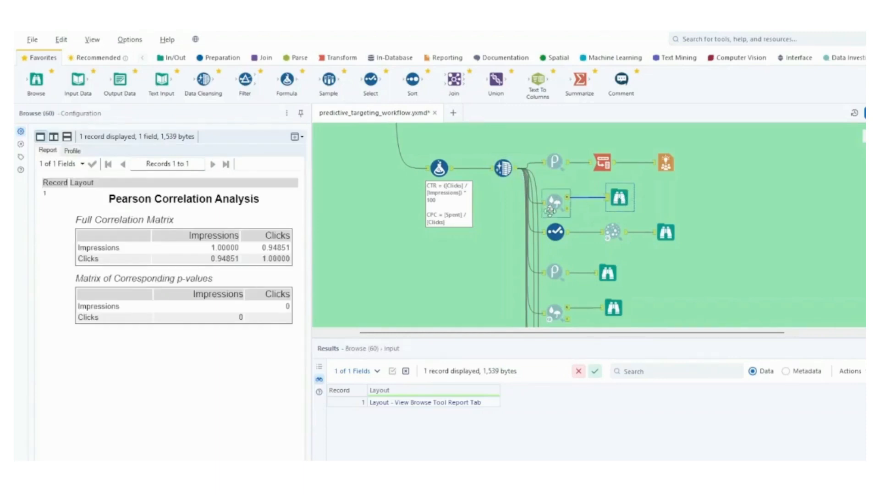
left_click(566, 235)
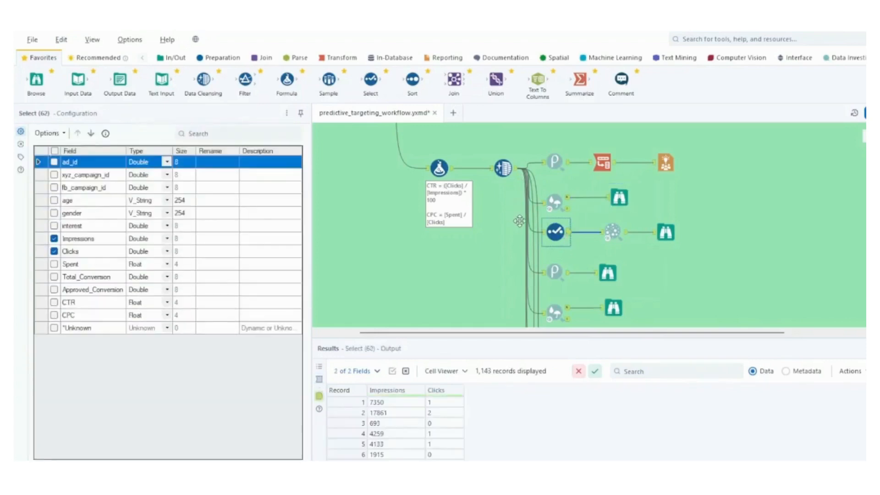
Review the Impressions versus Clicks scatterplot settings and graph, plus the Pearson Correlation tool below and its Browse result
left_click(613, 232)
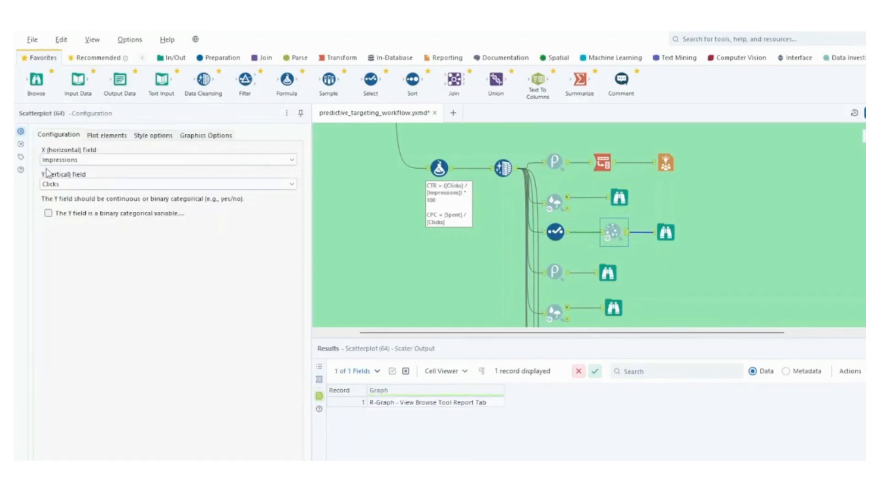
left_click(664, 233)
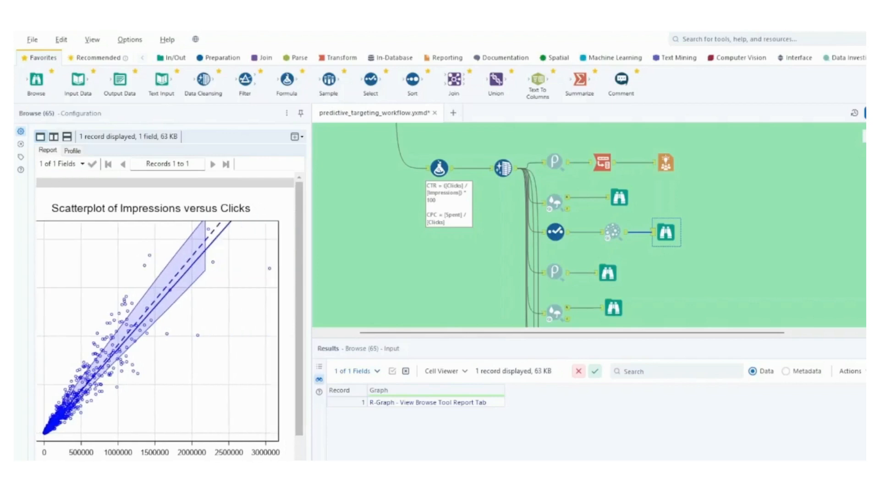
scroll(732, 251, "down", 1)
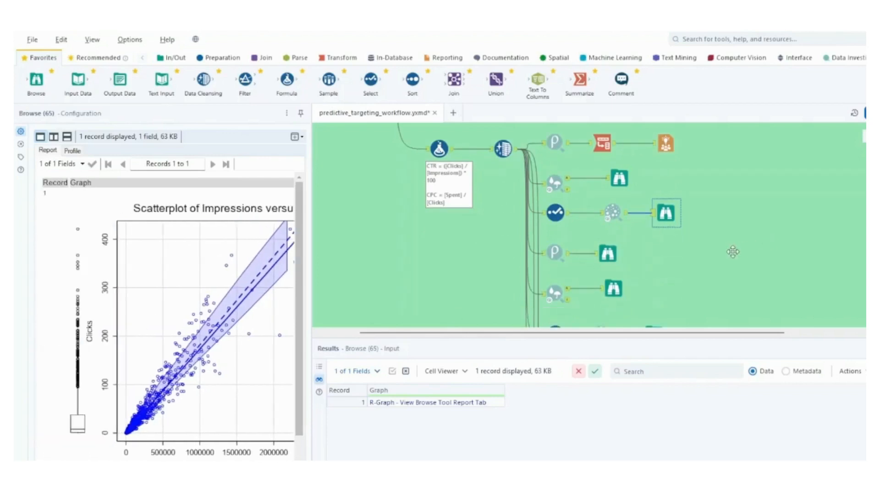
left_click(555, 255)
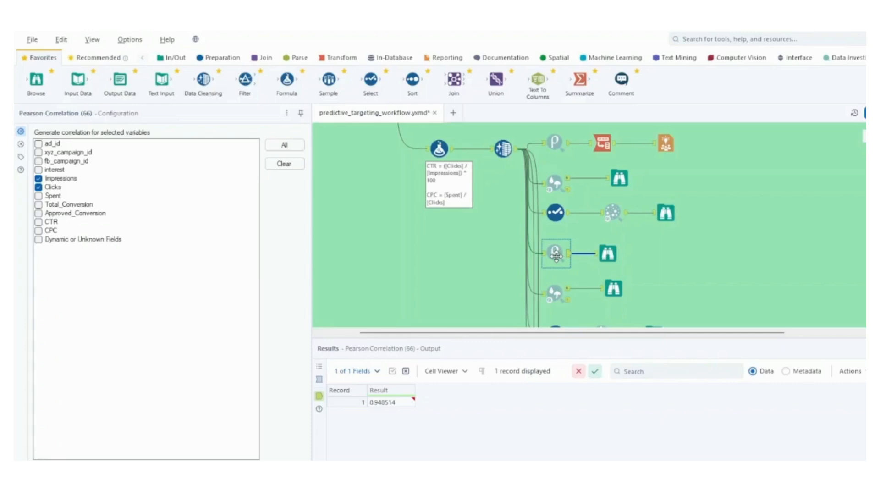
left_click(608, 253)
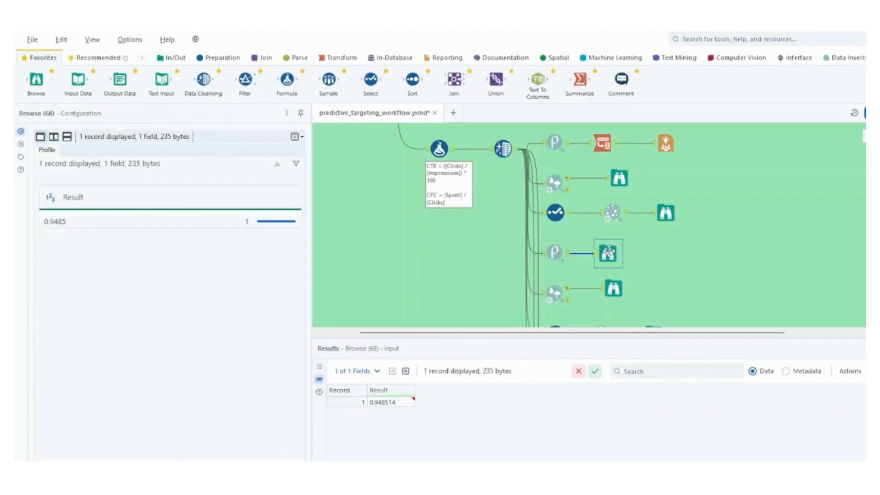
Review the Association Analysis settings for Clicks and Spent and its Pearson correlation report in Browse
scroll(709, 258, "down", 2)
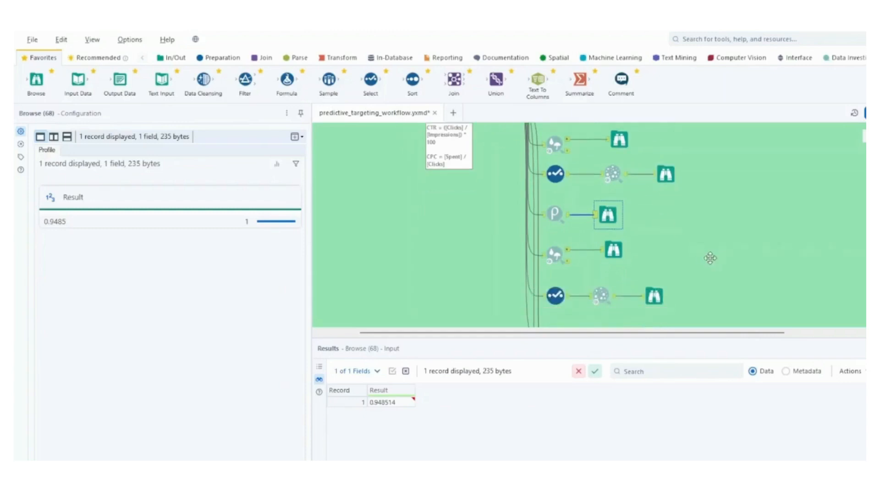
left_click(554, 254)
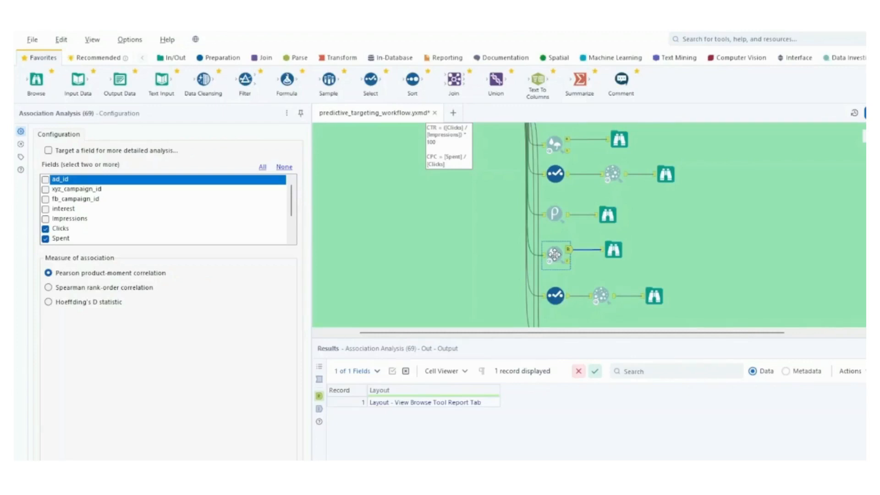
left_click(612, 250)
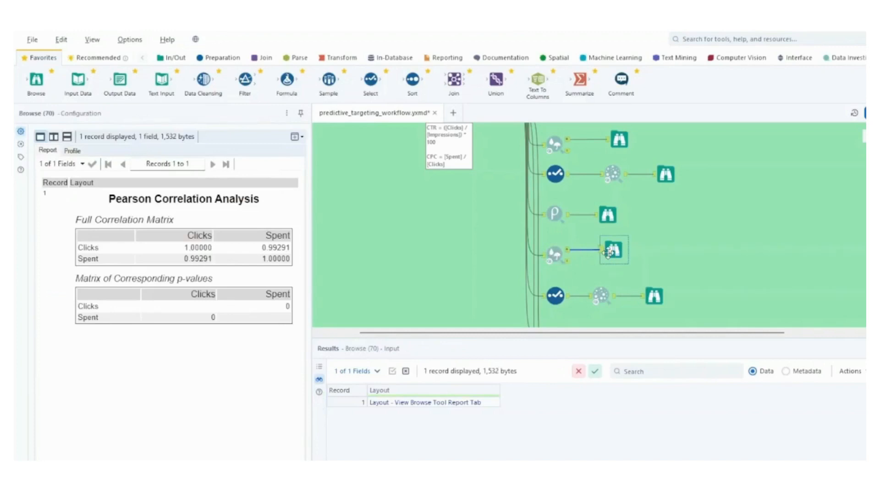
Review the Clicks and Spent field selection, the Scatterplot axis settings and the full Spent versus Clicks graph
scroll(613, 250, "down", 1)
left_click(556, 275)
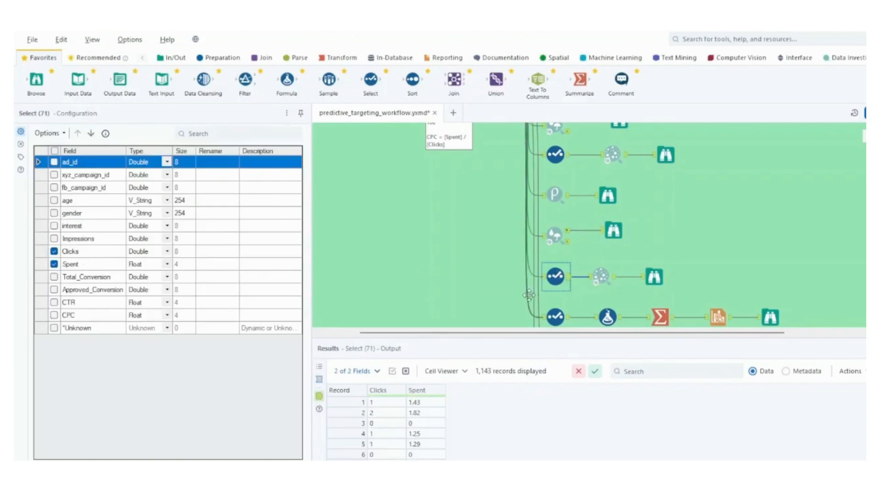
left_click(605, 278)
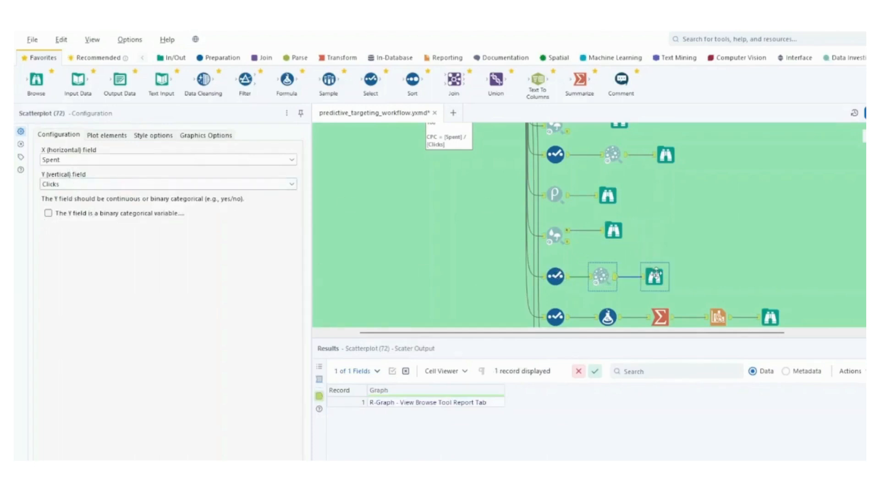
left_click(659, 275)
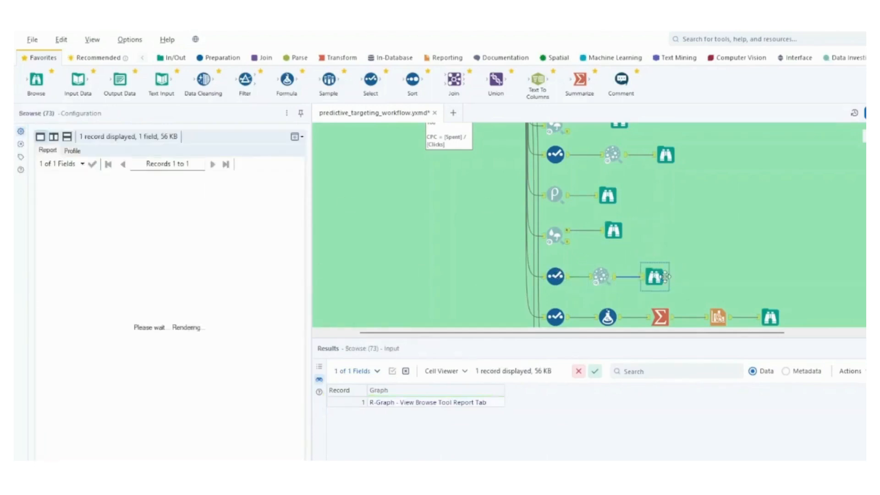
scroll(165, 316, "right", 2)
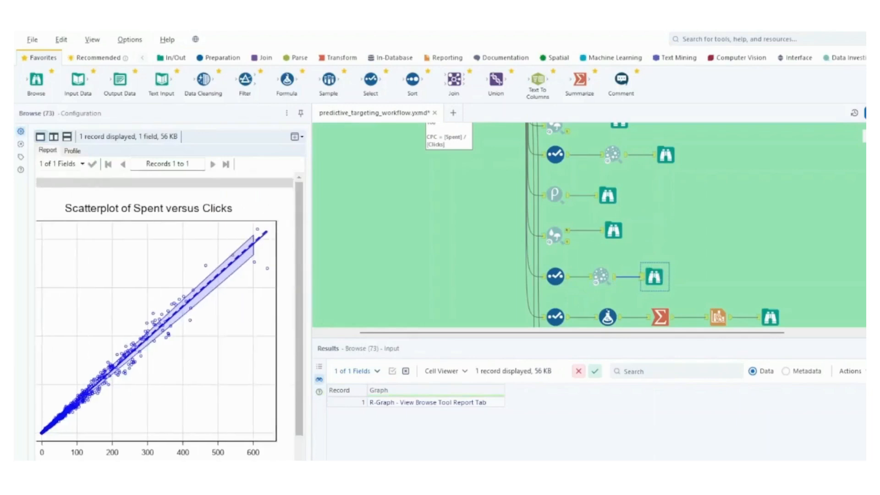
scroll(165, 316, "left", 2)
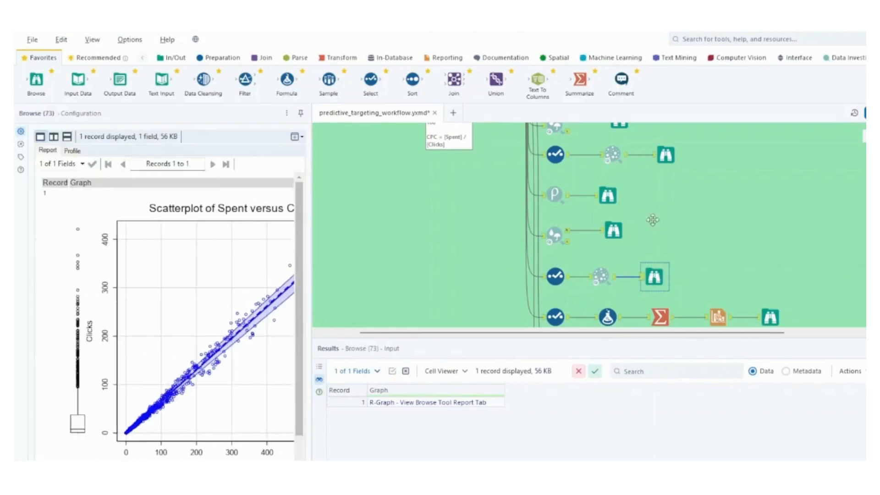
Review the CTR by campaign branch through its Select fields, new_CTR formula, Summarize grouping and Interactive Chart configuration
scroll(751, 225, "down", 2)
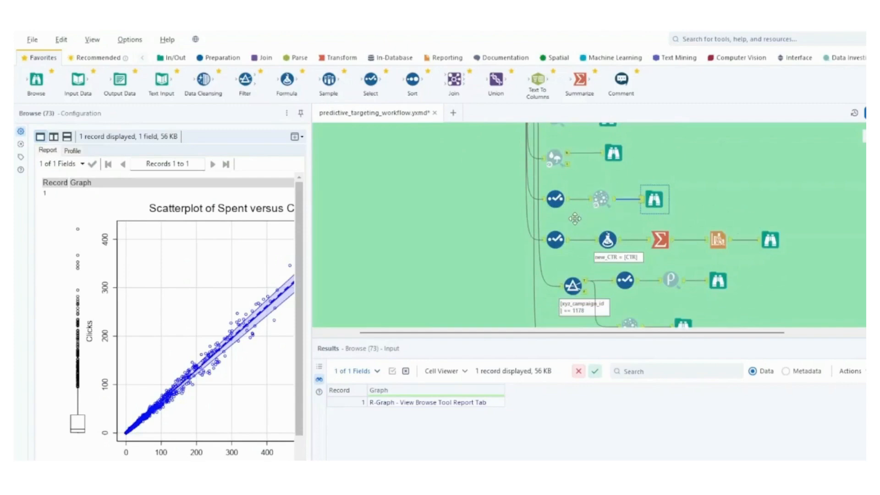
left_click(555, 239)
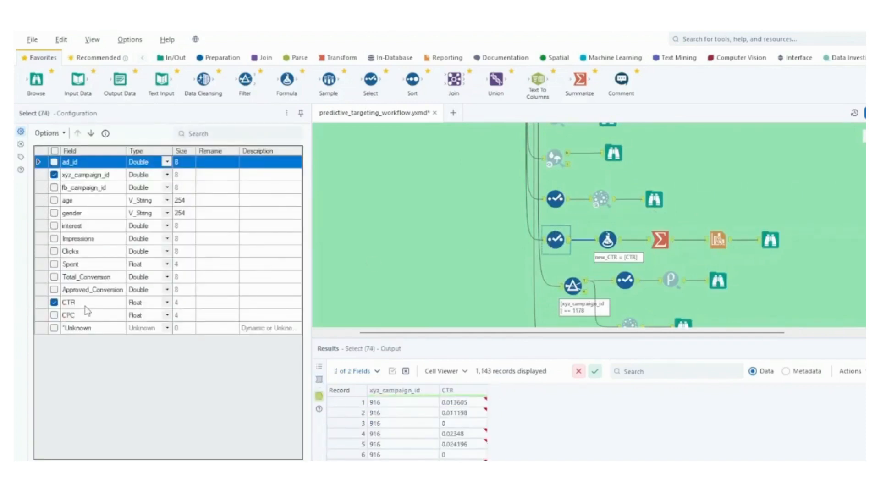
left_click(612, 236)
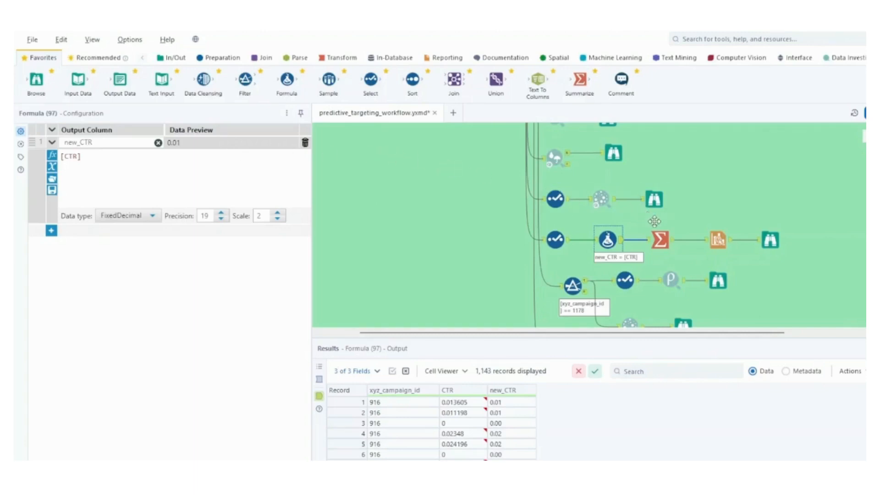
left_click(660, 237)
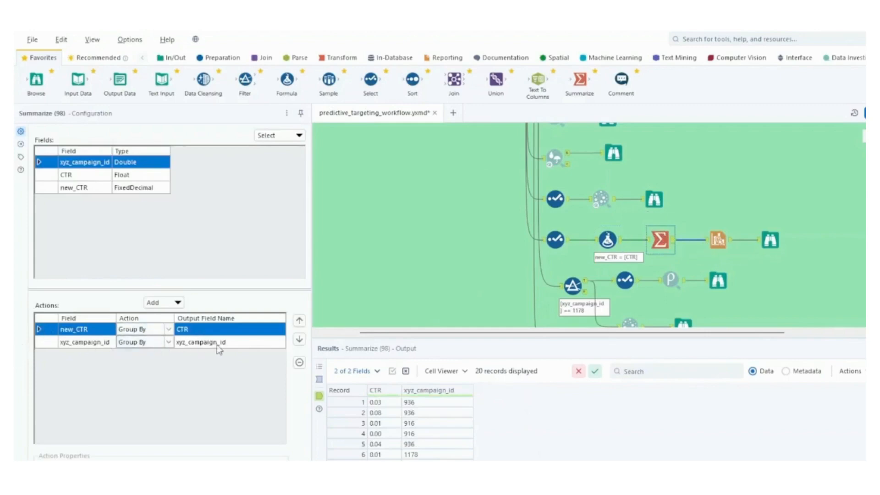
left_click(668, 183)
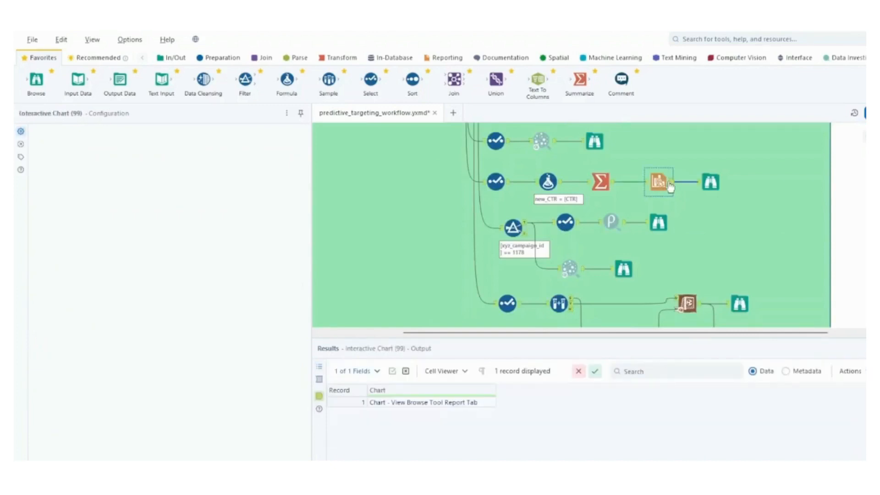
left_click(58, 198)
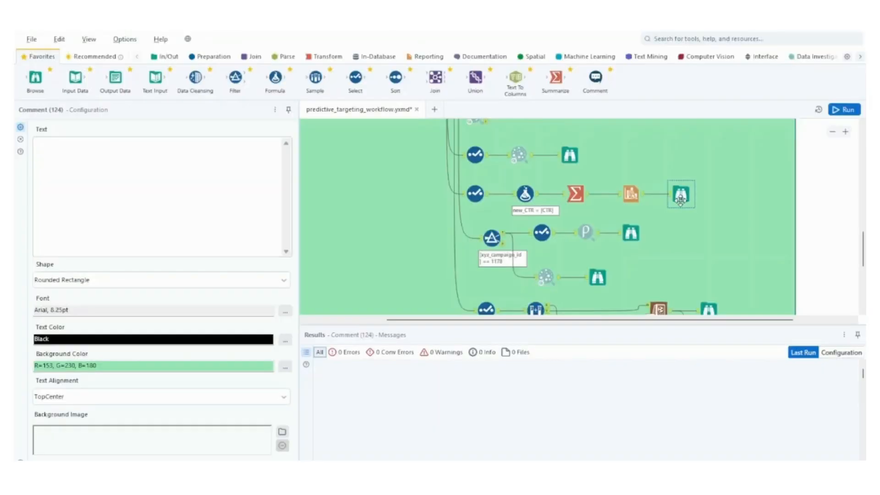
Examine the CTR box plots for each xyz_campaign_id in Browse, comparing the quartiles and medians of the campaigns
left_click(680, 198)
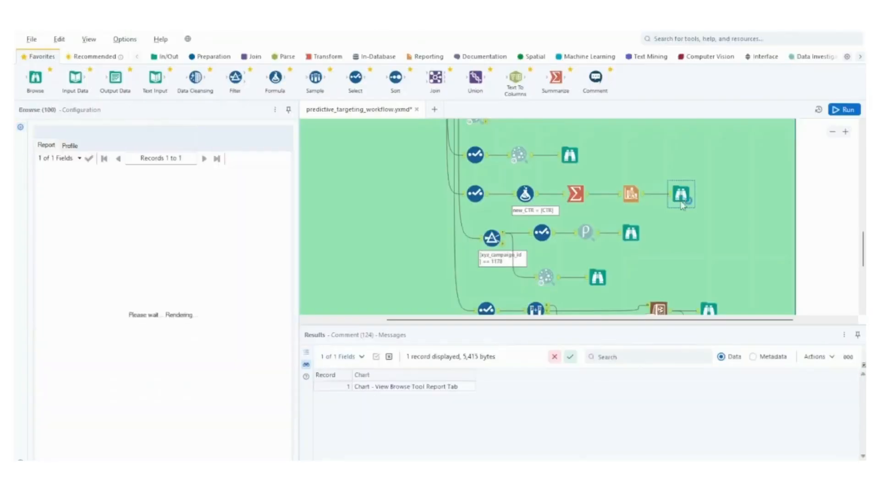
scroll(202, 276, "down", 5)
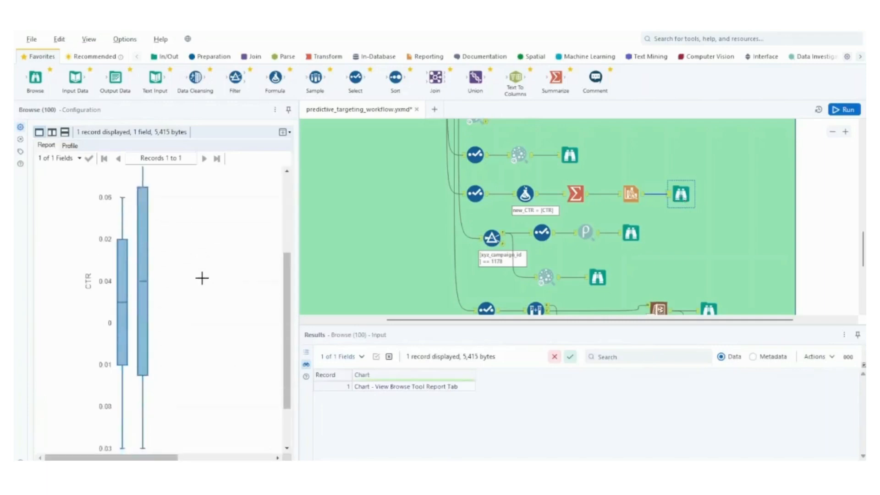
left_click_drag(142, 457, 156, 457)
scroll(163, 312, "right", 5)
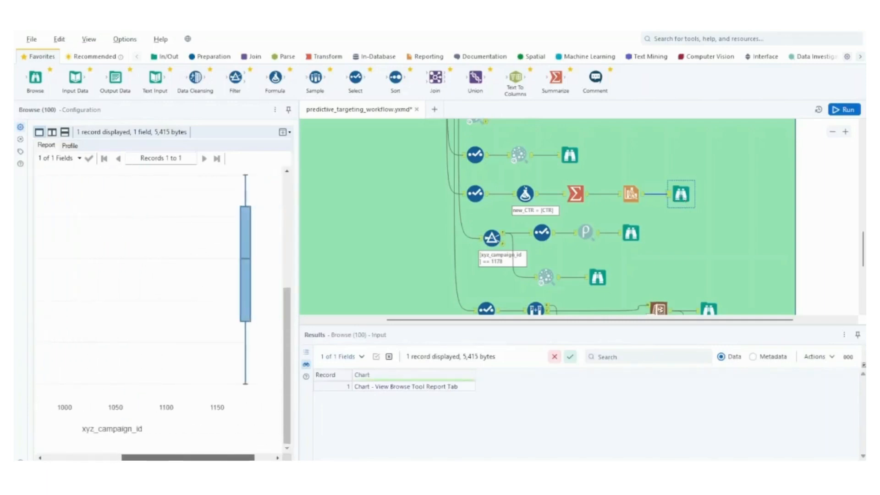
mouse_move(237, 210)
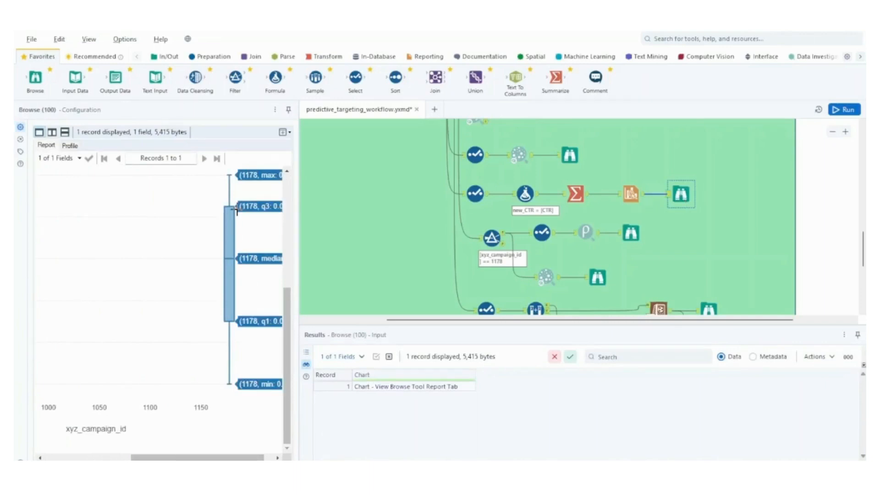
scroll(226, 429, "left", 6)
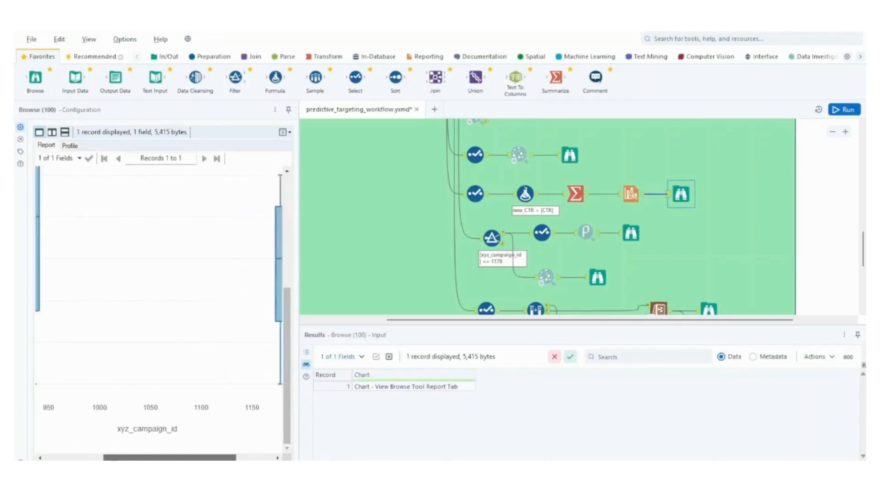
scroll(143, 275, "up", 3)
mouse_move(145, 229)
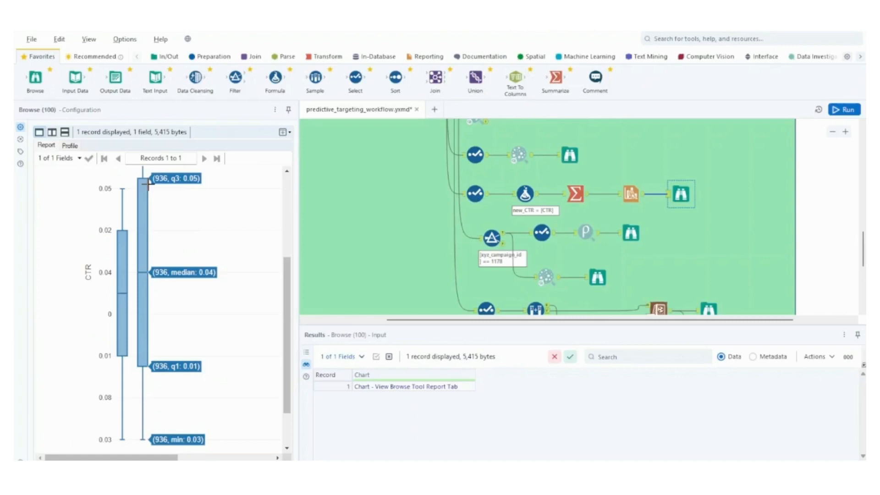
scroll(183, 320, "right", 6)
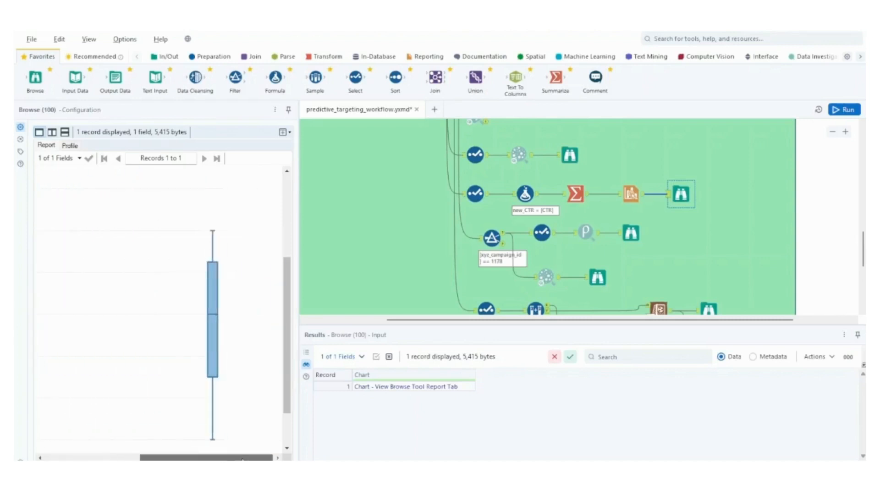
mouse_move(216, 263)
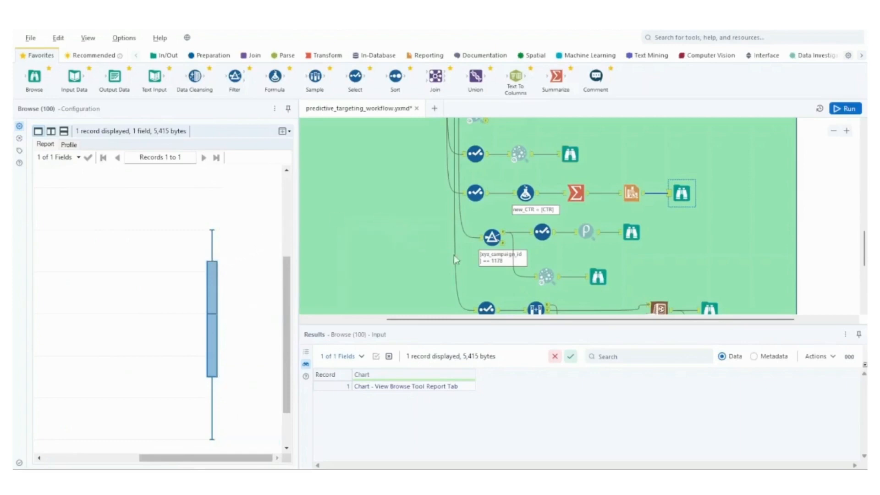
Review the xyz_campaign_id filter, the fields kept by its Select tool, and the Pearson correlation between Spent and CTR
left_click(479, 250)
left_click(494, 236)
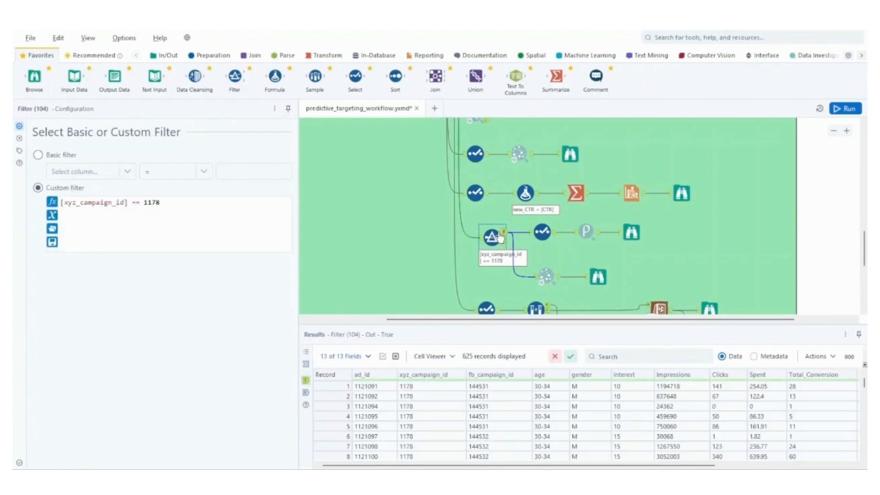
left_click(541, 232)
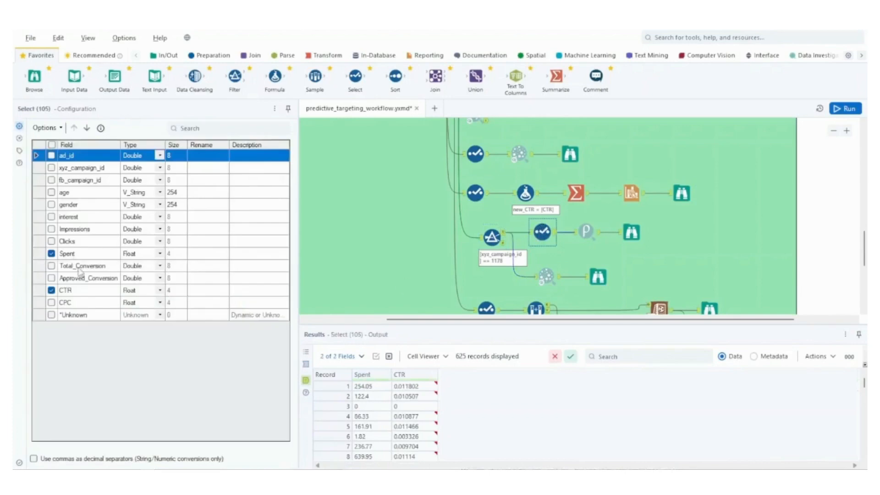
left_click(587, 233)
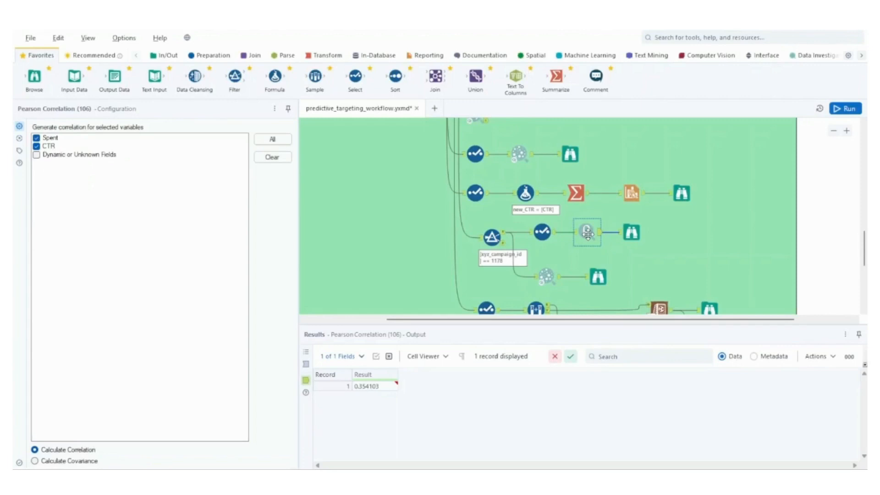
left_click(632, 232)
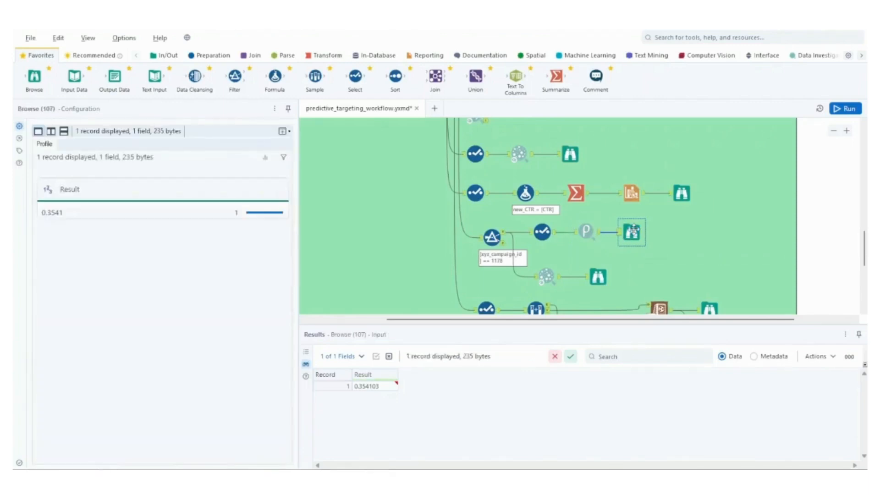
Review the filtered campaign's Scatterplot axis settings and examine the full CTR versus Spent graph in Browse
left_click(545, 277)
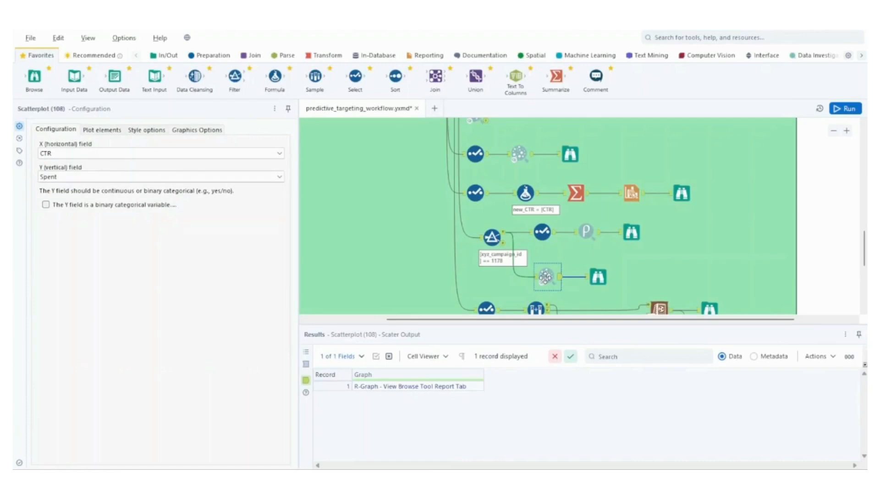
left_click(598, 276)
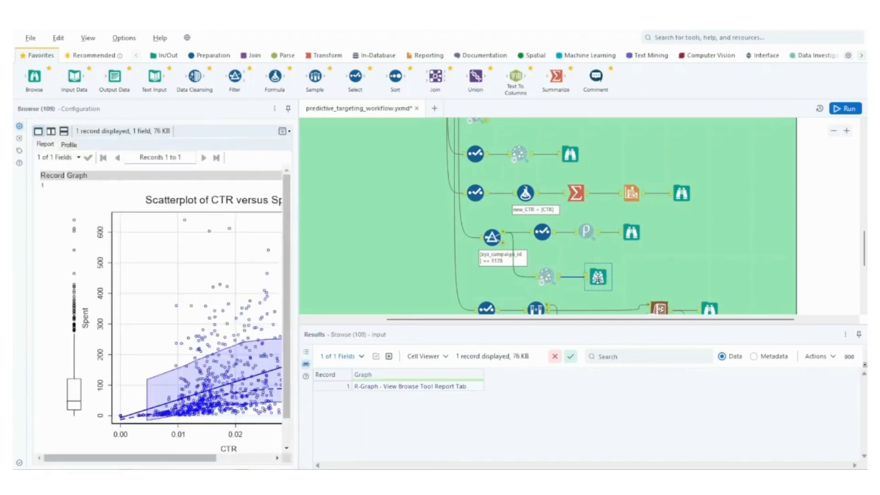
left_click_drag(142, 458, 216, 462)
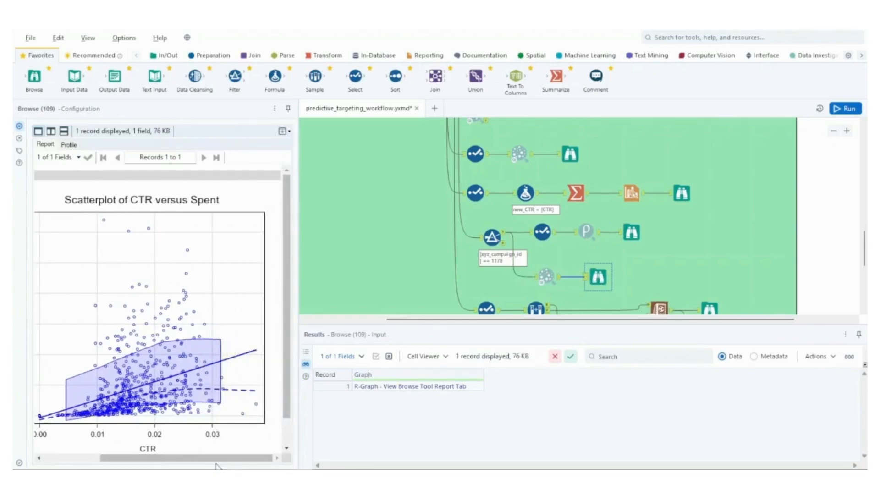
left_click_drag(183, 465, 158, 465)
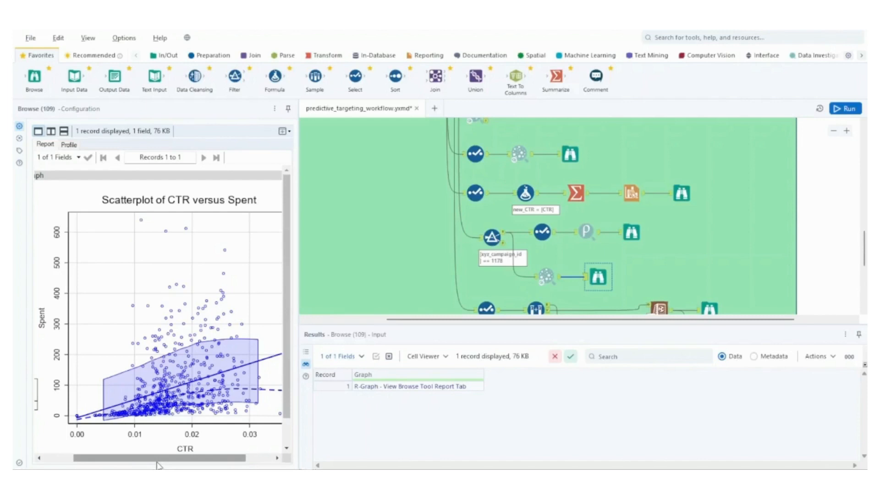
Review the fields kept by the Select tool of the predictive model branch and the estimation and validation percentages in Create Samples
scroll(476, 279, "down", 1)
left_click(487, 280)
scroll(499, 302, "down", 1)
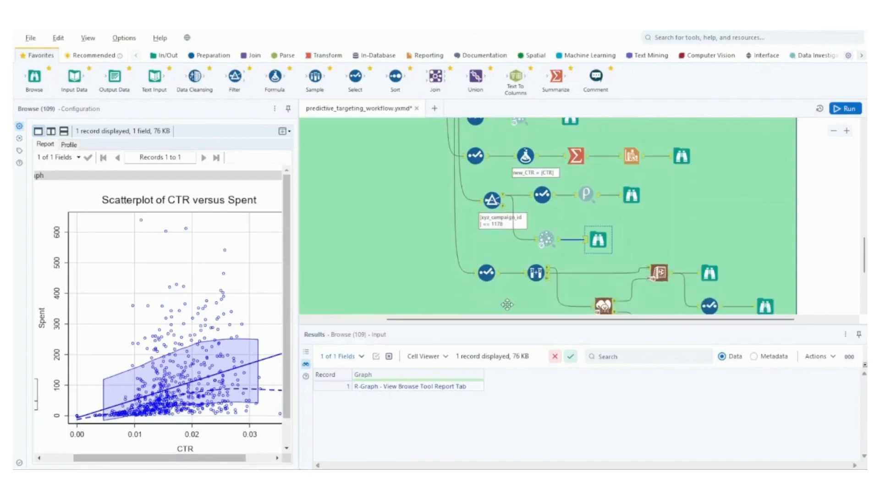
left_click(488, 275)
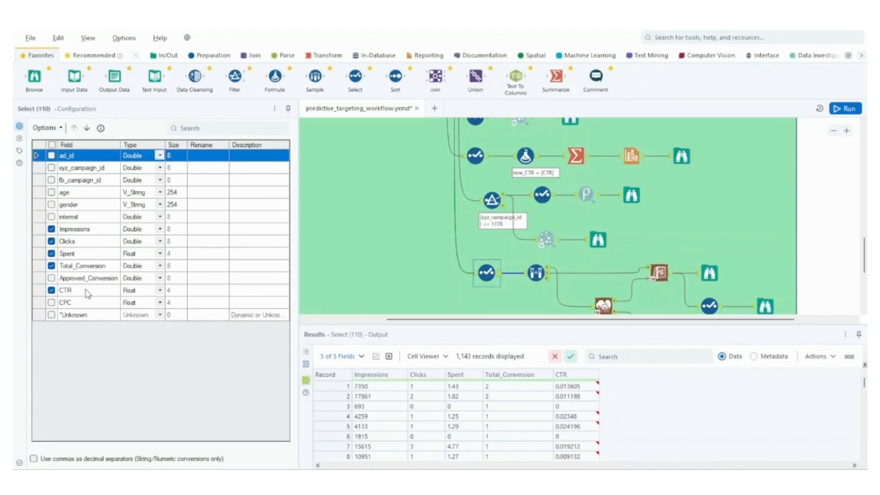
left_click(533, 274)
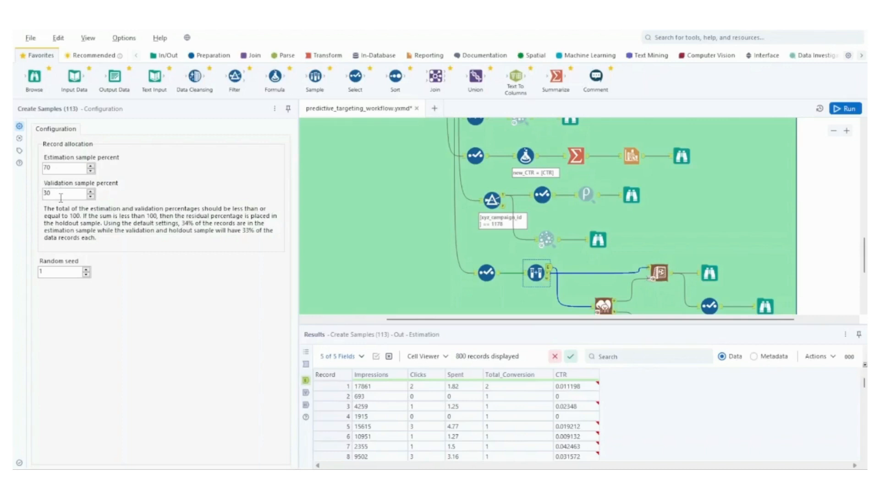
Review the Forest Model's target variable, predictor variables and number of trees, and its connection from Create Samples
scroll(725, 234, "down", 1)
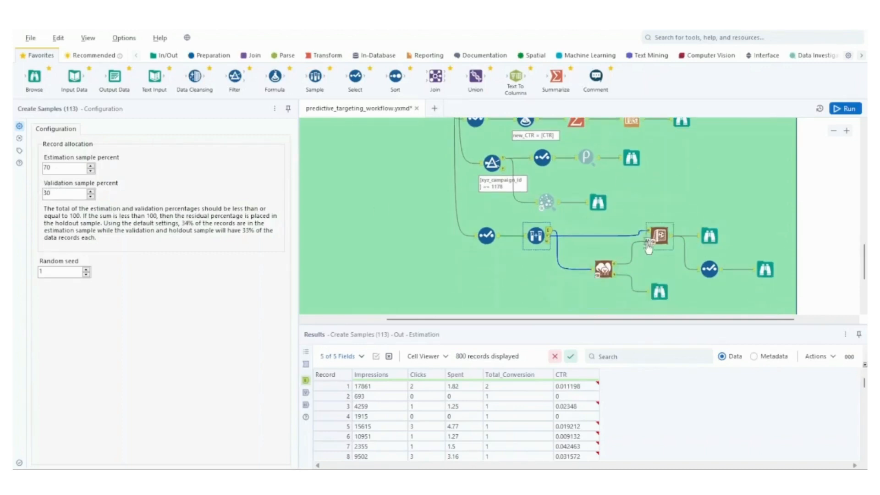
left_click(606, 262)
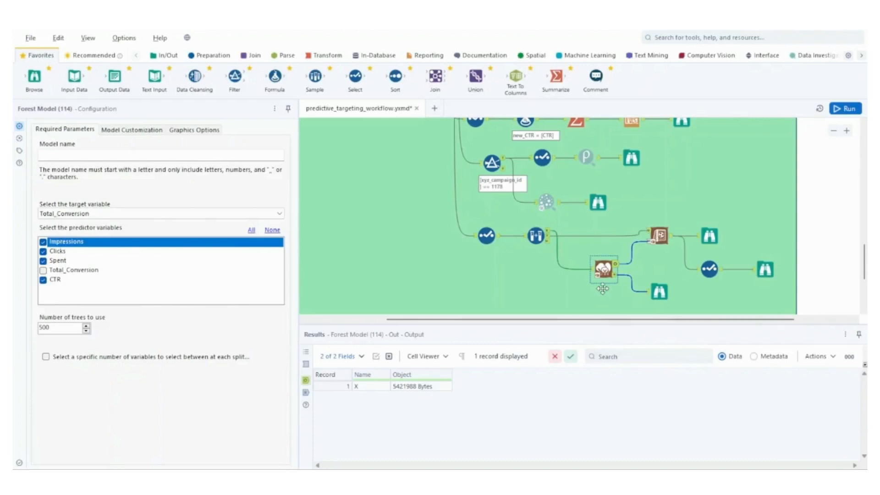
left_click(549, 235)
Examine the Forest Model report in Browse, from the basic summary and percentage error plot to the full Variable Importance Plot
left_click(657, 297)
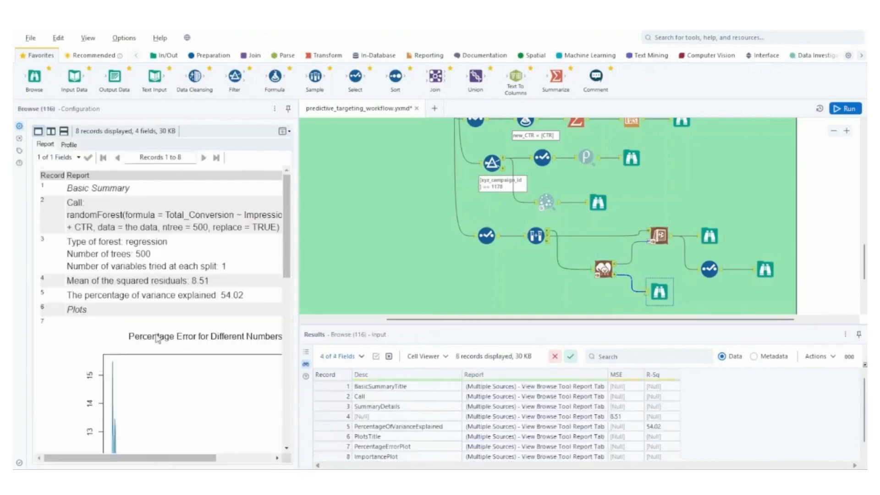
scroll(160, 341, "down", 5)
left_click_drag(183, 461, 110, 456)
scroll(191, 316, "up", 5)
scroll(192, 349, "down", 5)
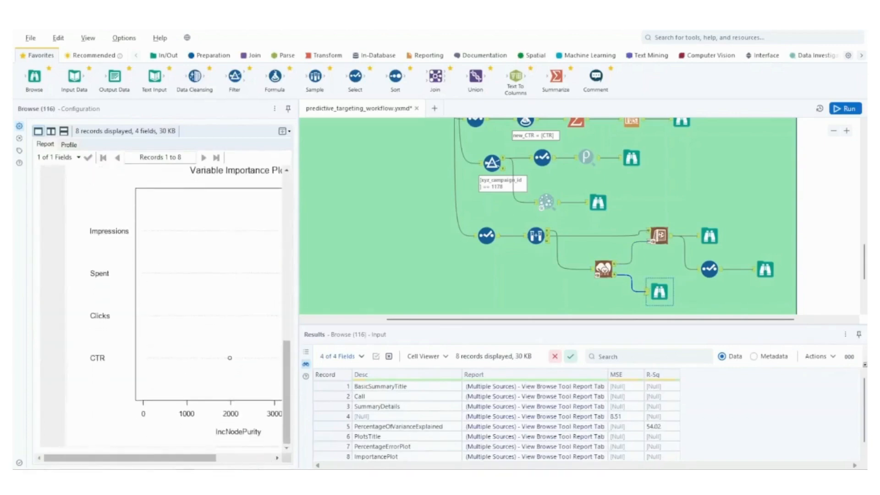
left_click_drag(197, 456, 251, 463)
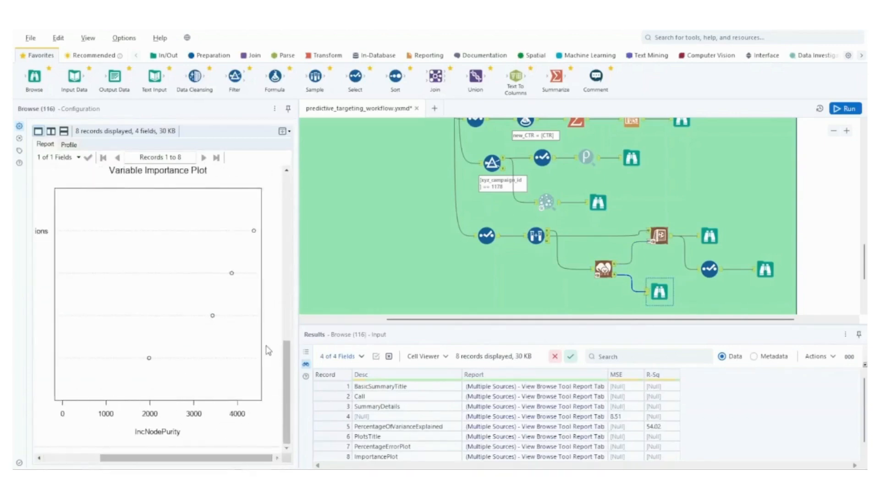
Review the Score tool's configuration and trace its data input from the validation sample and its model input from the Forest Model
left_click(655, 238)
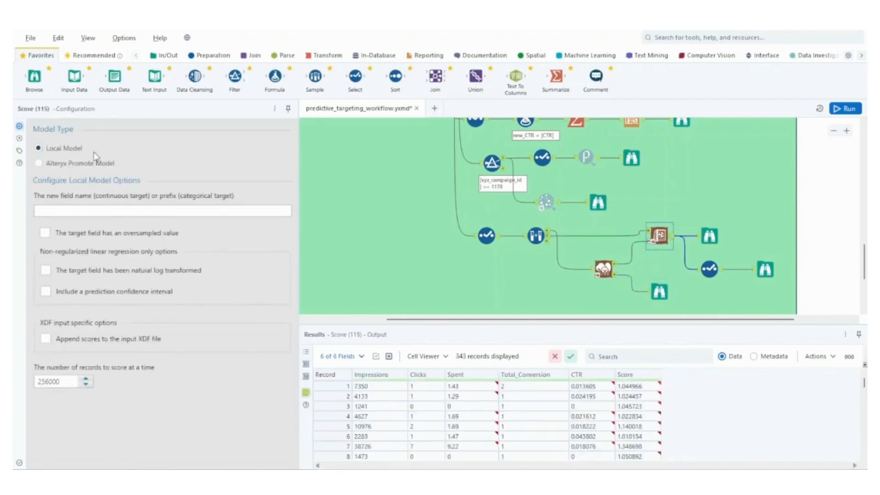
left_click(549, 238)
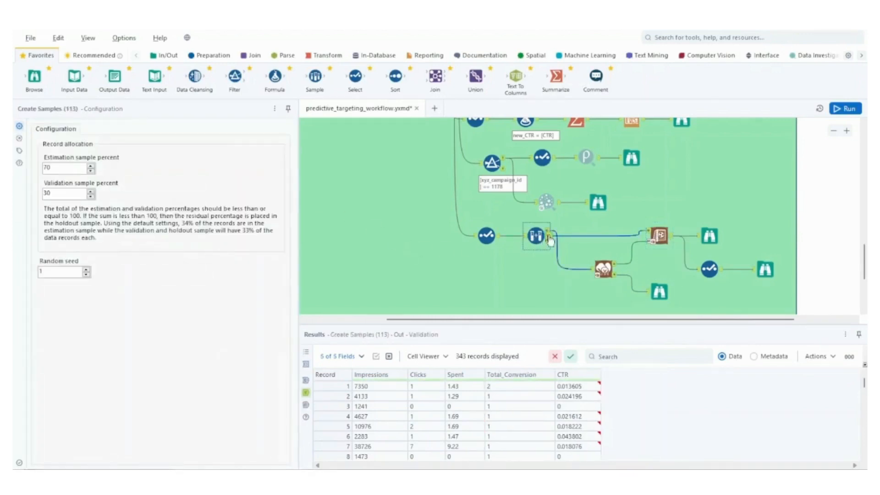
left_click_drag(550, 239, 651, 234)
left_click(652, 235)
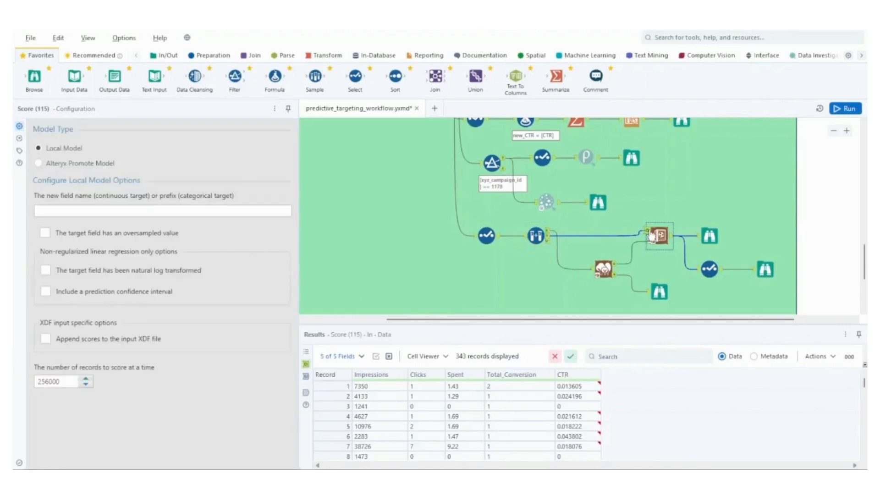
left_click(612, 269)
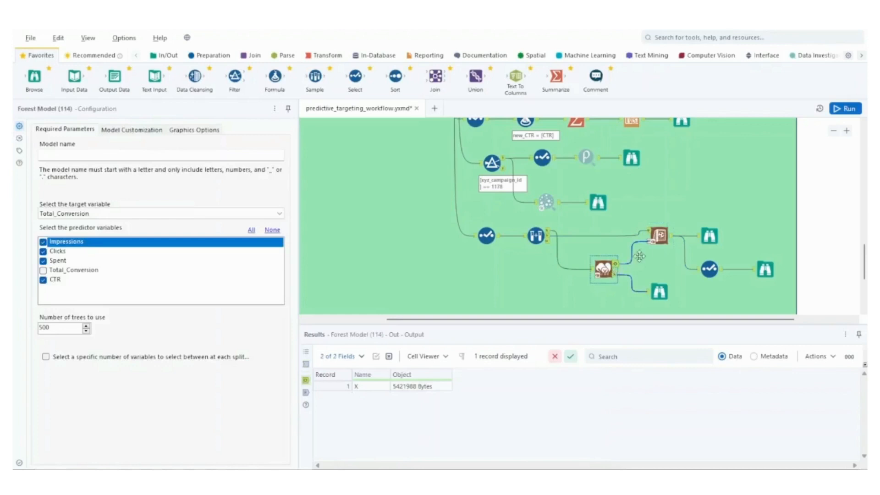
left_click(650, 242)
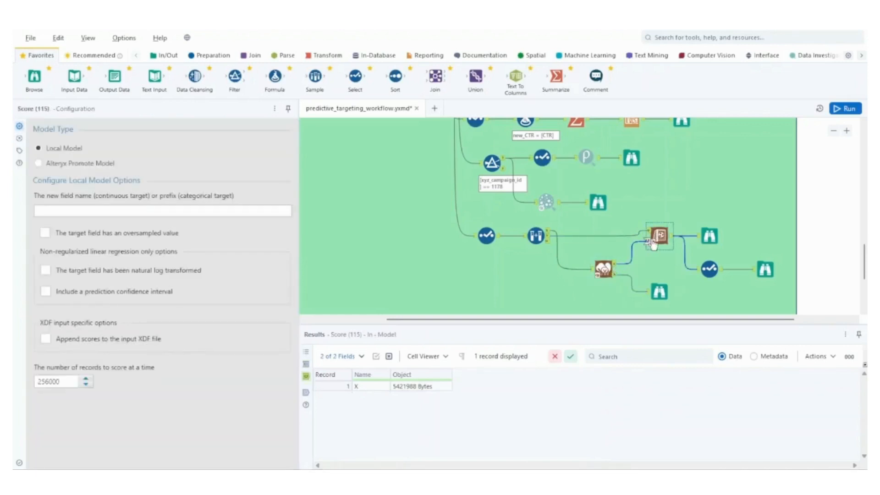
Examine the field profiles and records of the Score tool's output in its connected Browse tool
left_click(708, 234)
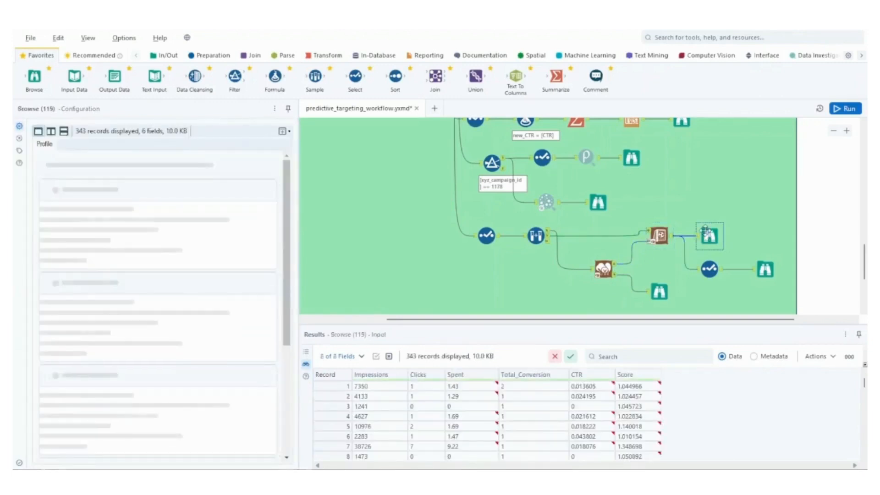
scroll(289, 286, "down", 2)
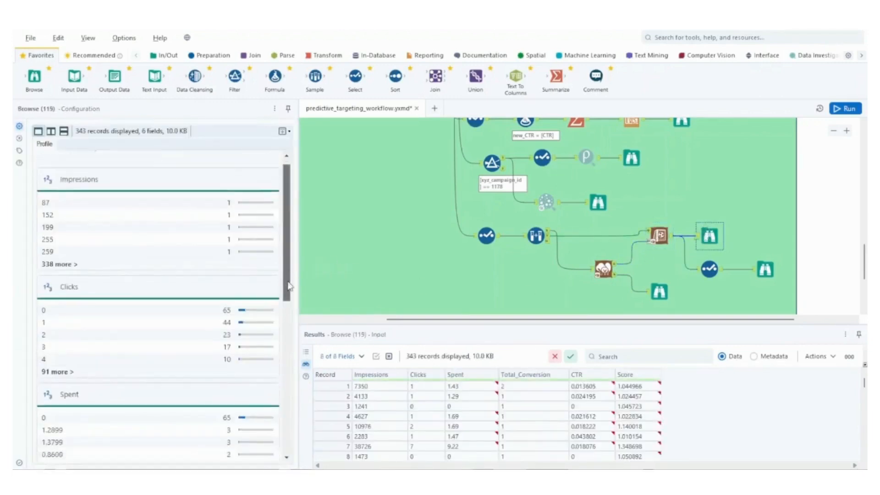
scroll(290, 286, "down", 10)
scroll(275, 239, "up", 15)
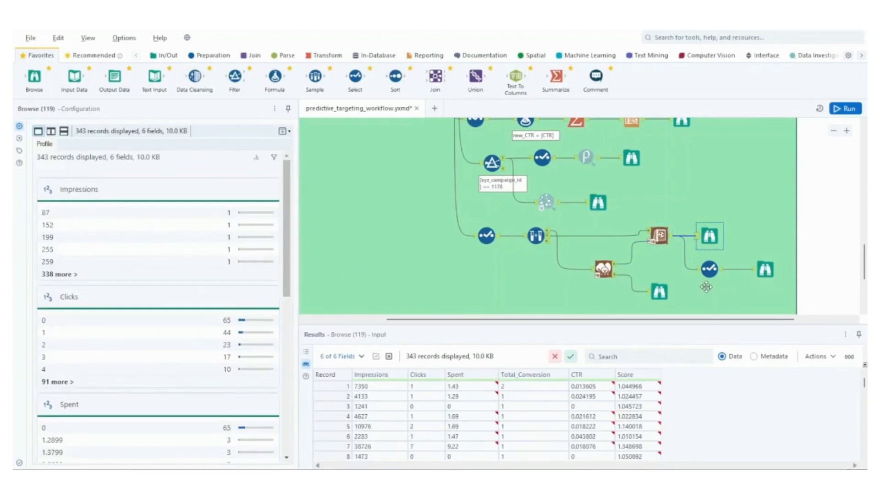
Review the fields kept by the Select tool after Score and compare Total_Conversion with Score across the records in Browse
left_click(710, 269)
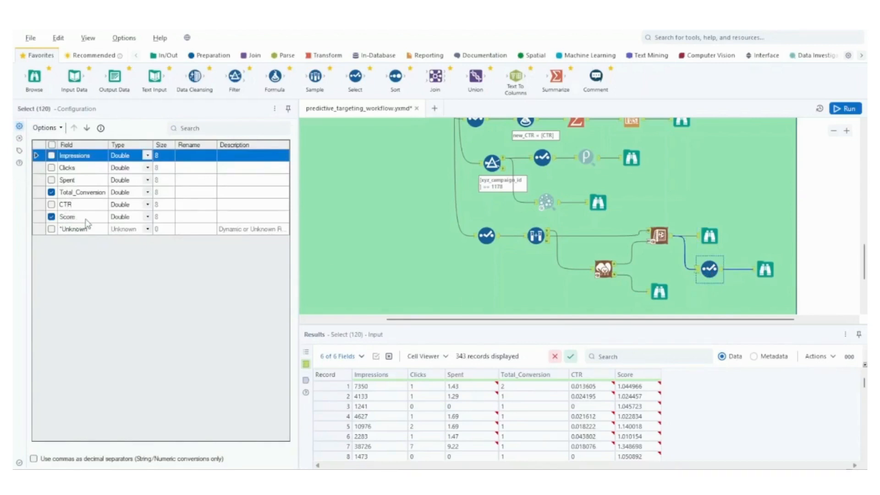
left_click(769, 261)
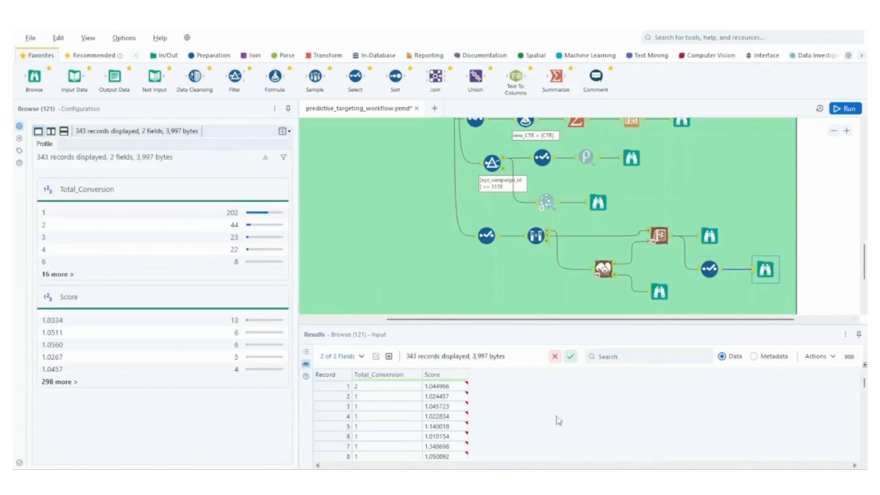
scroll(619, 409, "down", 5)
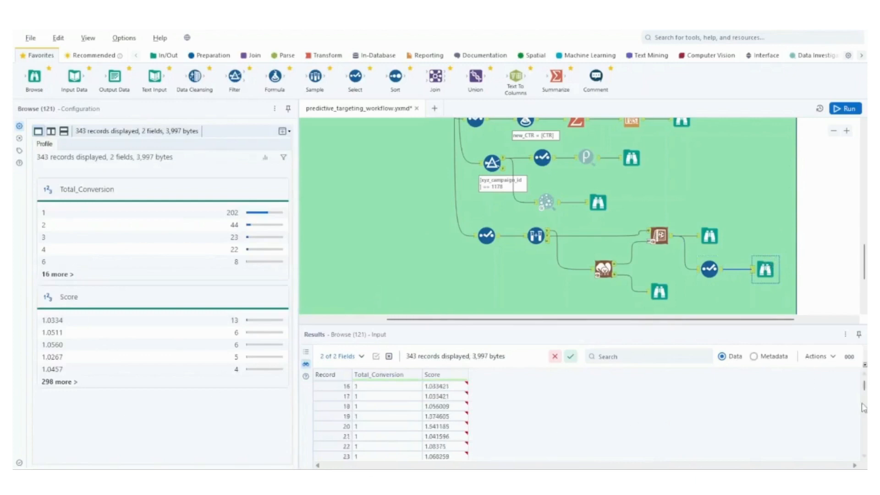
mouse_move(864, 387)
left_mouse_down()
mouse_move(864, 445)
mouse_move(864, 388)
left_mouse_up()
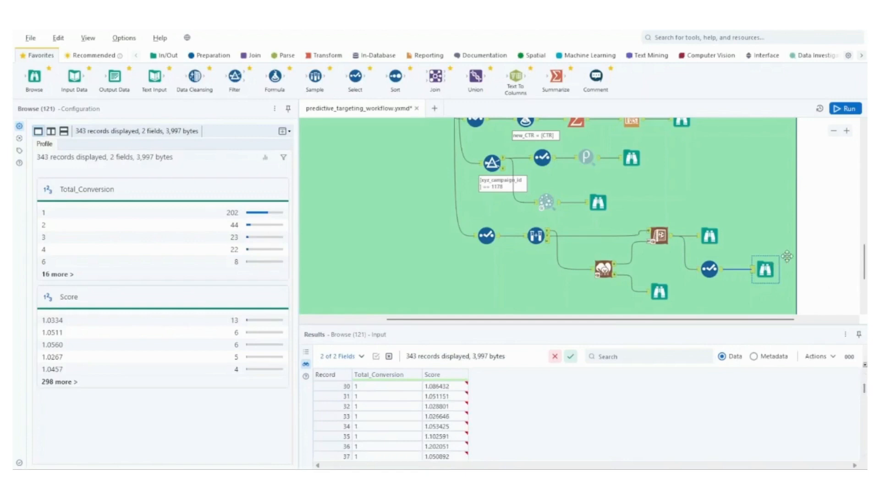
Look over the entire workflow, from the input data and chart branches down to the predictive model branch
scroll(787, 251, "down", 1)
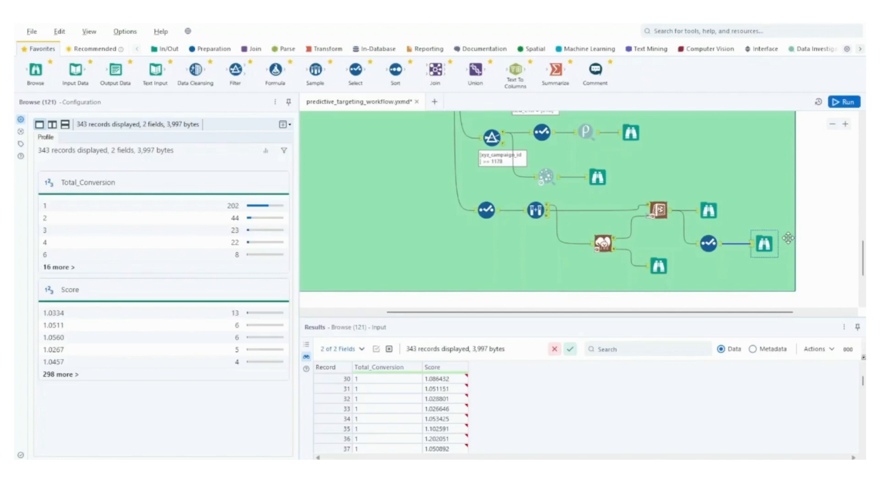
scroll(788, 240, "down", 2)
scroll(722, 189, "up", 8)
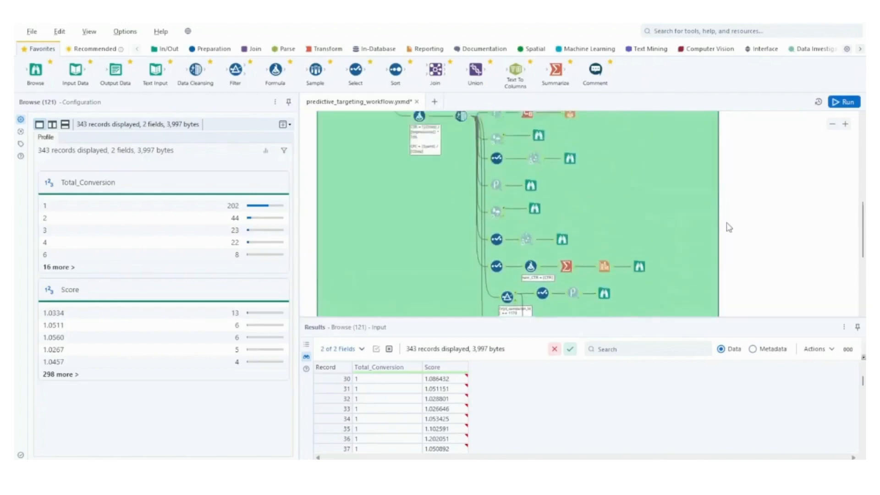
scroll(730, 234, "up", 4)
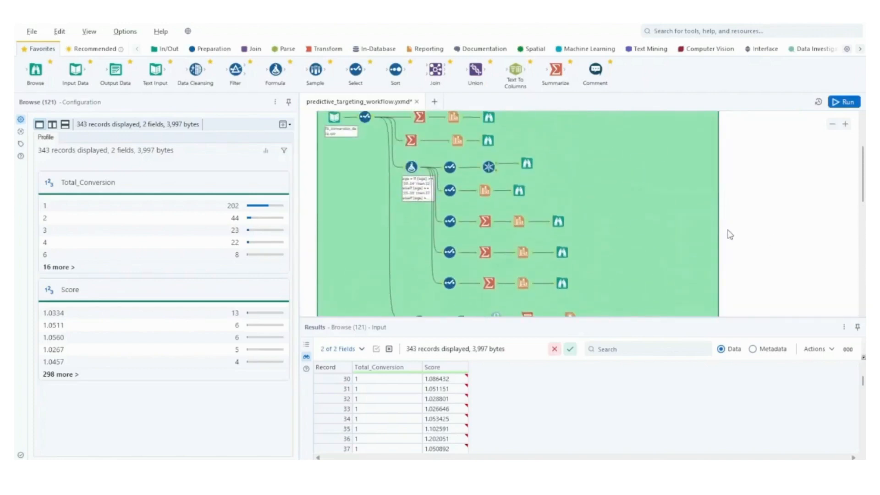
scroll(730, 235, "down", 2)
scroll(730, 235, "down", 8)
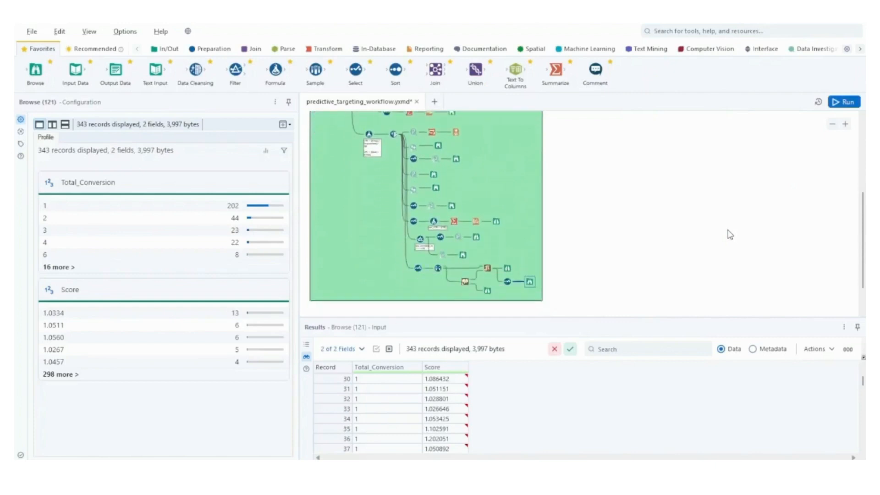
scroll(730, 235, "down", 2)
scroll(730, 234, "up", 2)
scroll(730, 235, "up", 2)
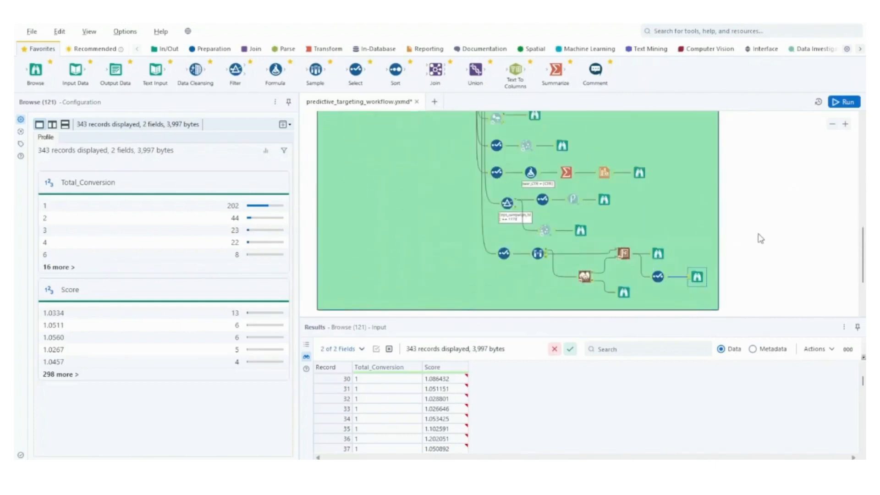